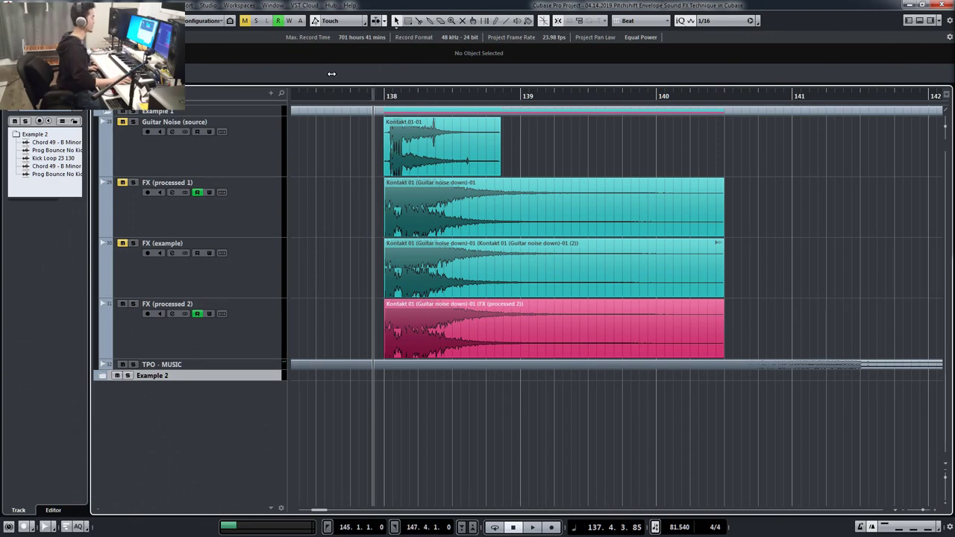
- Solo the FX (example) track and play it back on its own
click(249, 339)
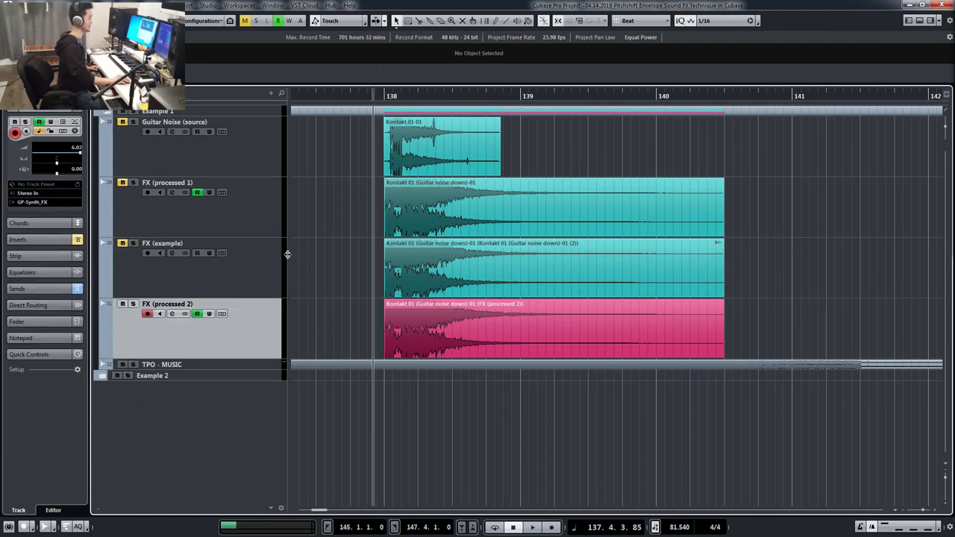
click(187, 241)
click(132, 244)
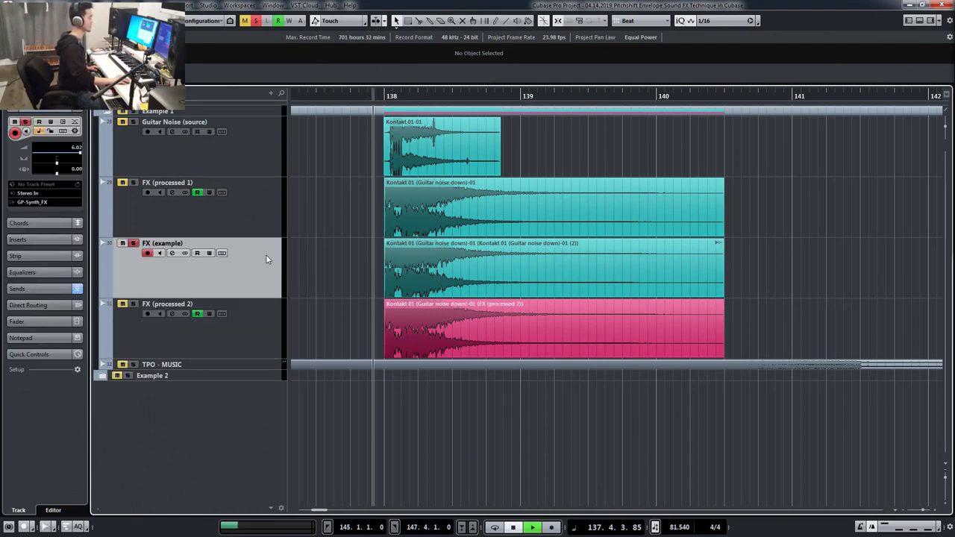
key(space)
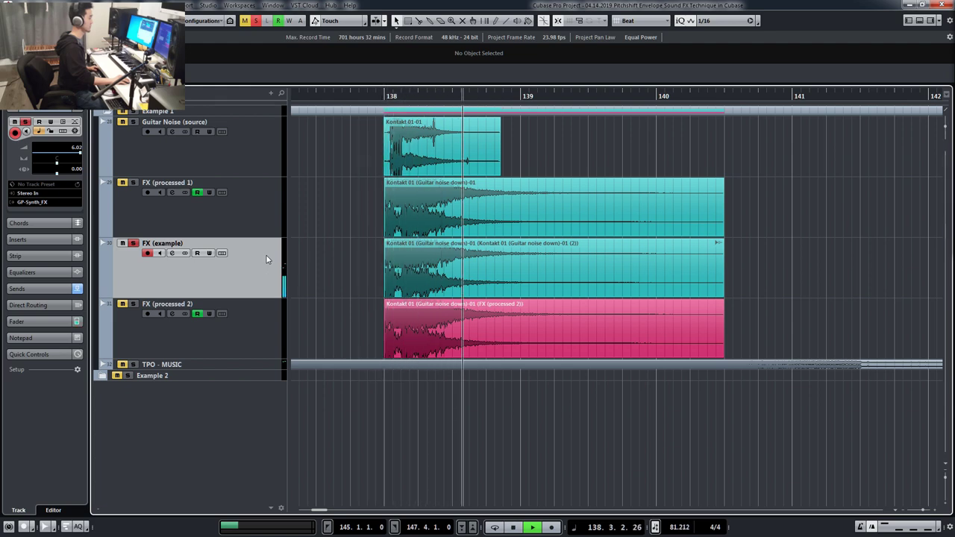
key(space)
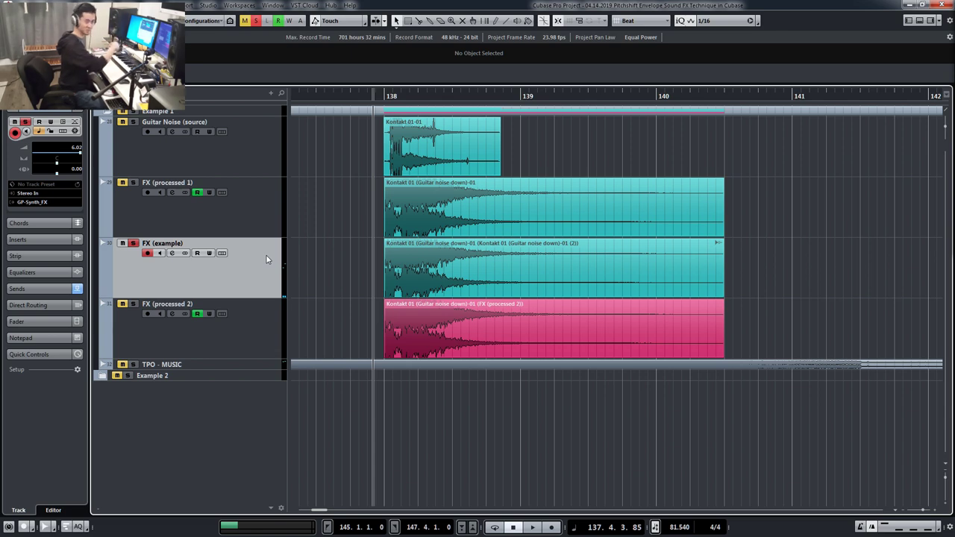
- Zoom out, unsolo FX (example), and set the playback position to bar 137
key(g)
key(g)
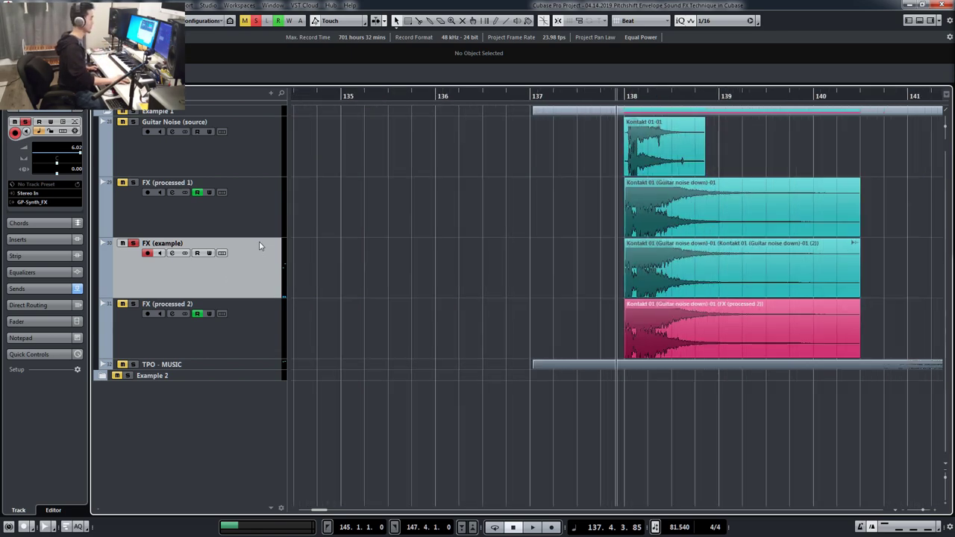
click(133, 244)
scroll(740, 397, right, 3)
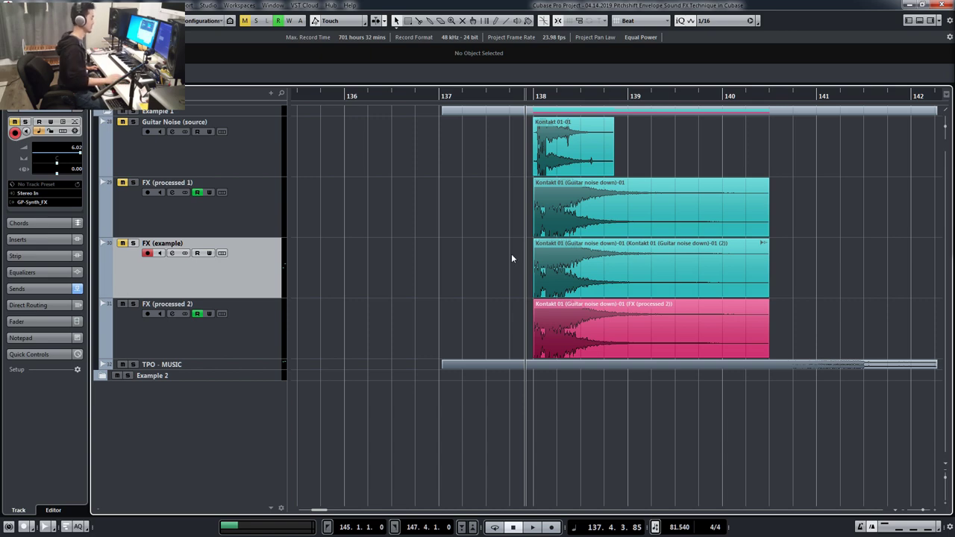
click(442, 95)
- Select TPO - MUSIC and play the full arrangement from bar 137, stopping near bar 140
click(265, 367)
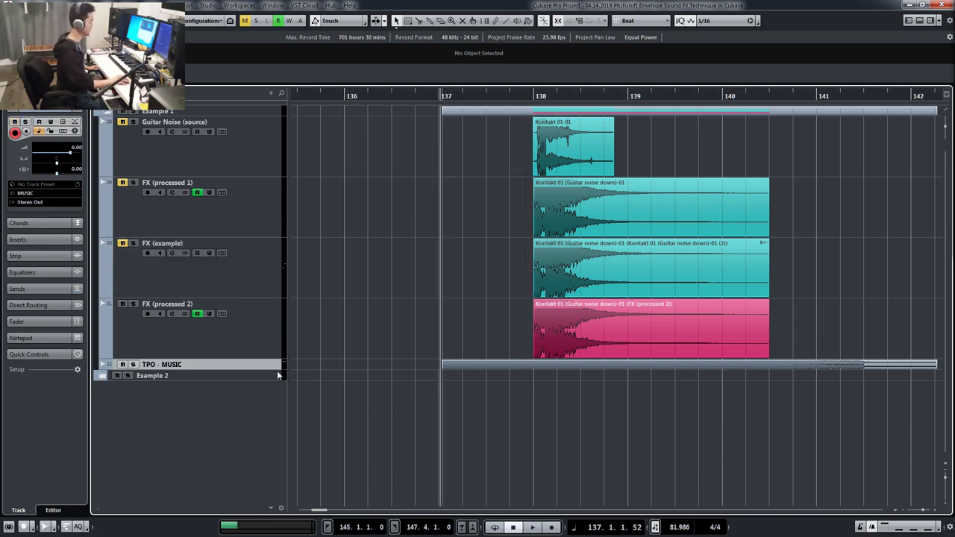
key(space)
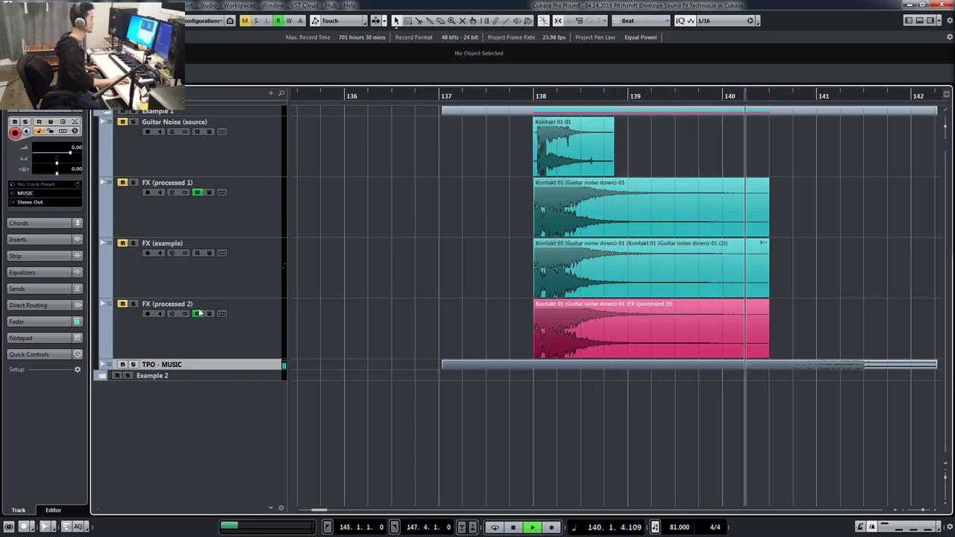
key(space)
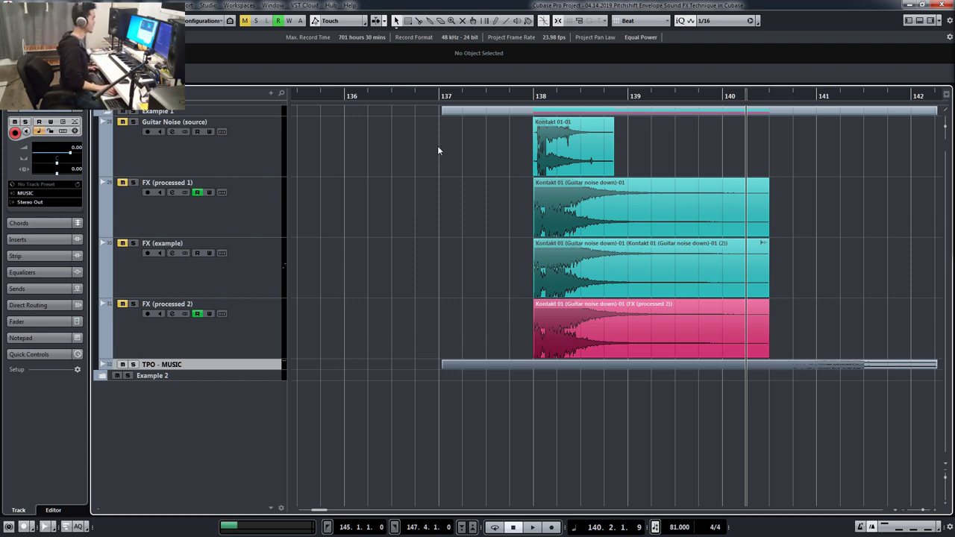
- Solo Guitar Noise (source) and audition the dry event several times from bar 137
click(281, 155)
key(space)
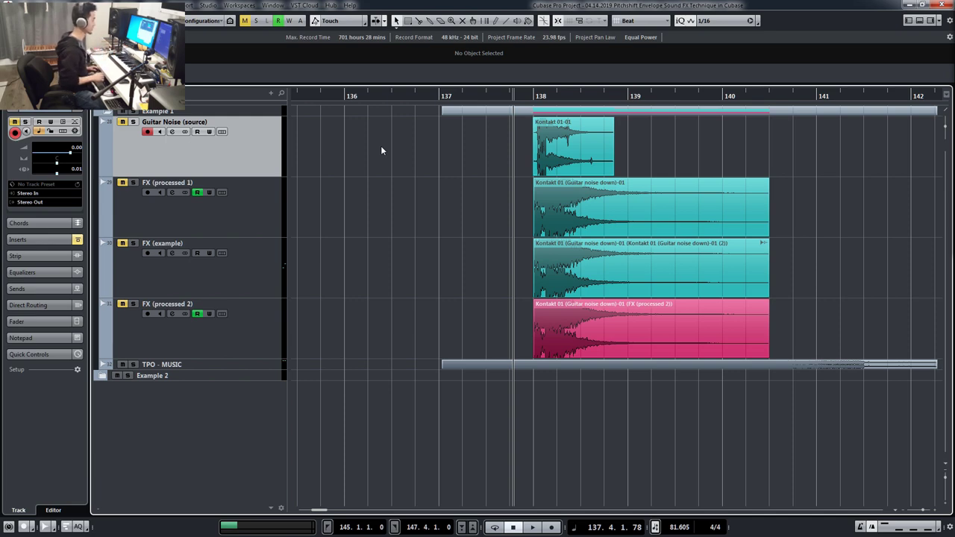
key(s)
key(space)
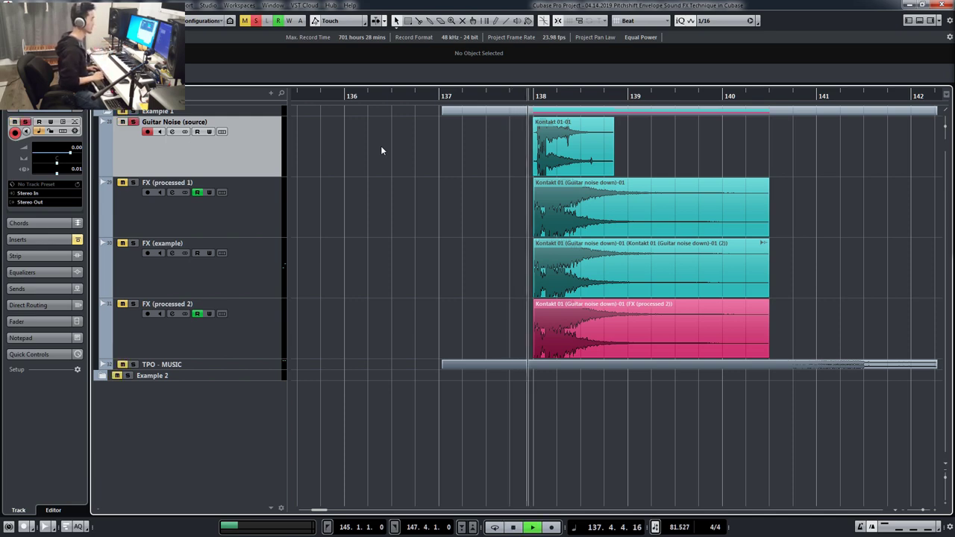
key(space)
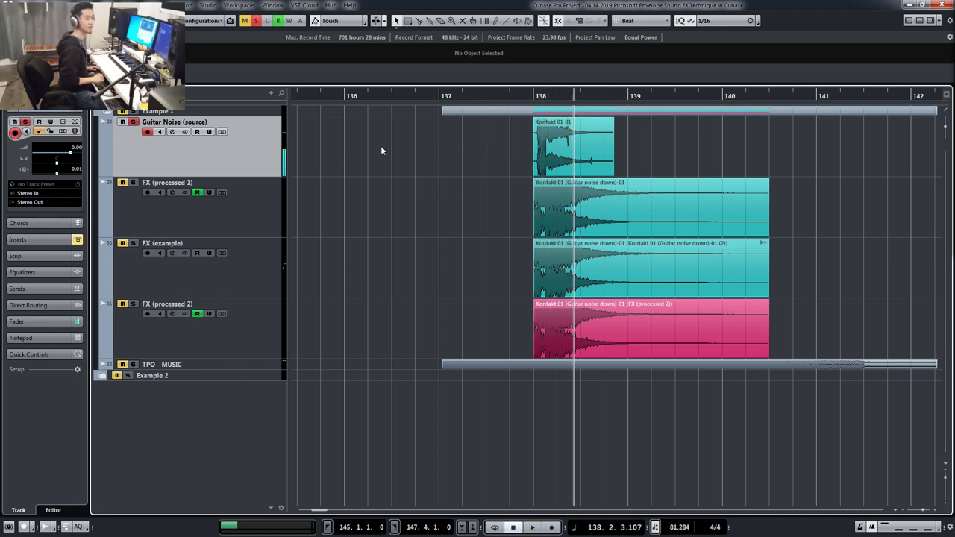
key(space)
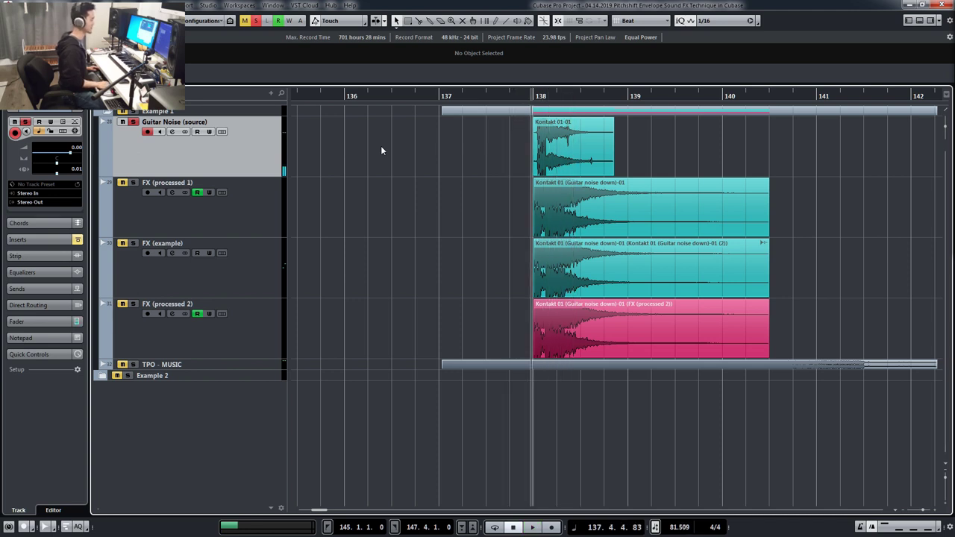
key(space)
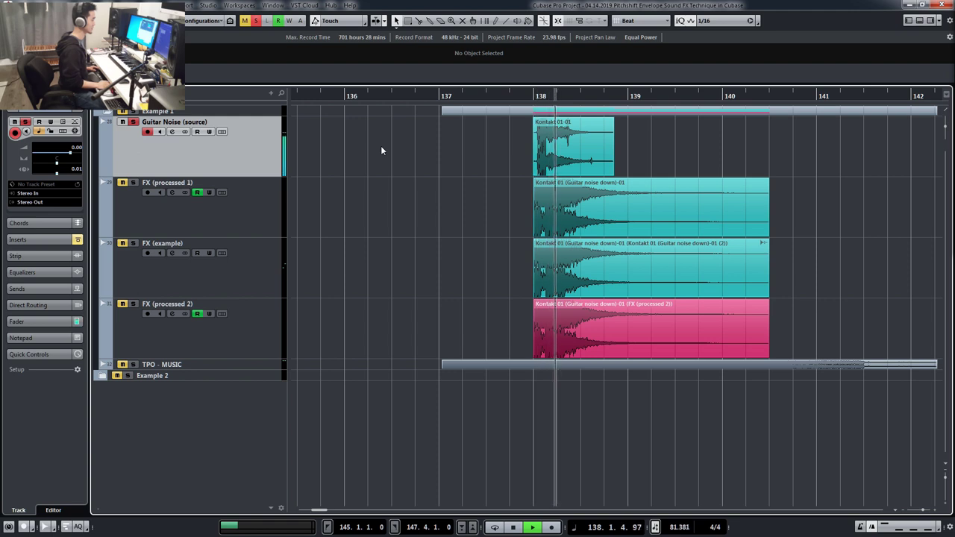
key(space)
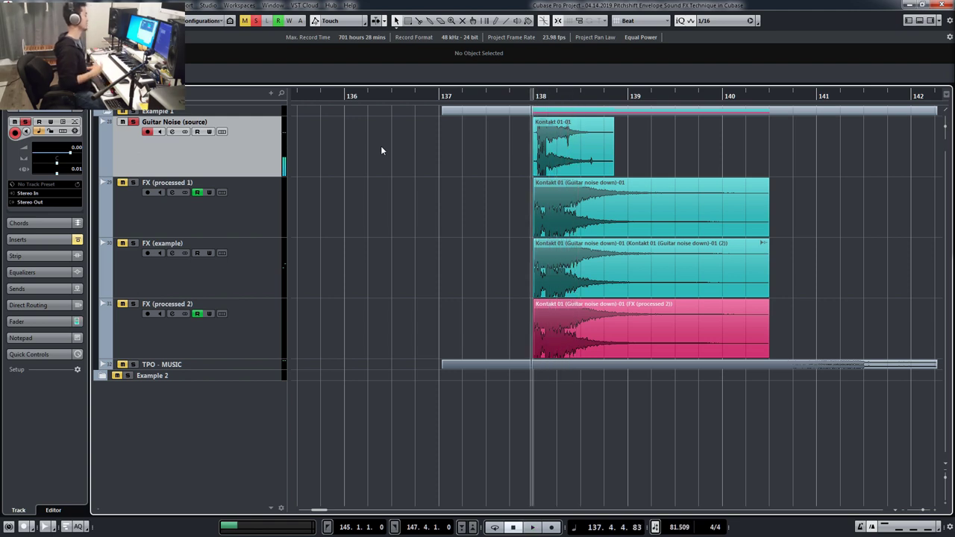
- Make FX (processed 1) the selected track
click(271, 226)
click(269, 161)
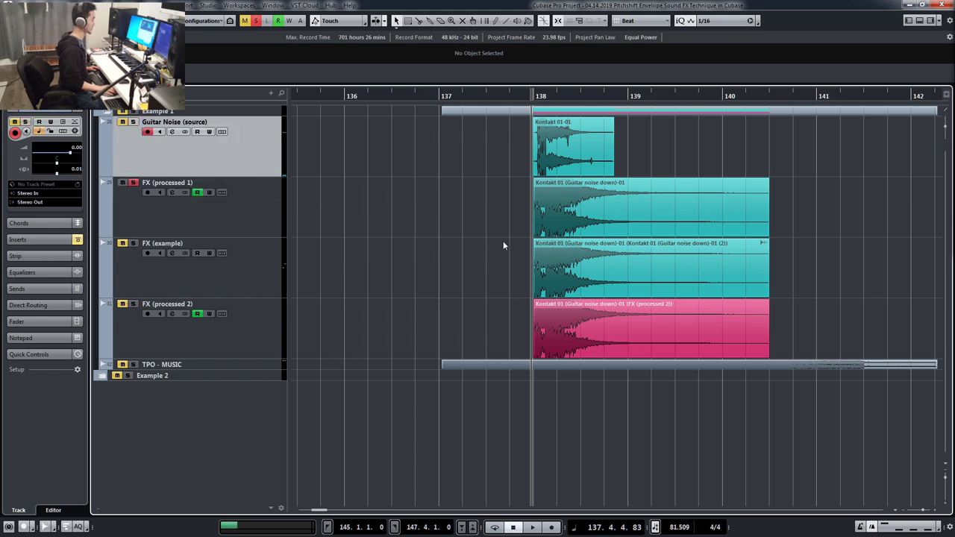
click(280, 215)
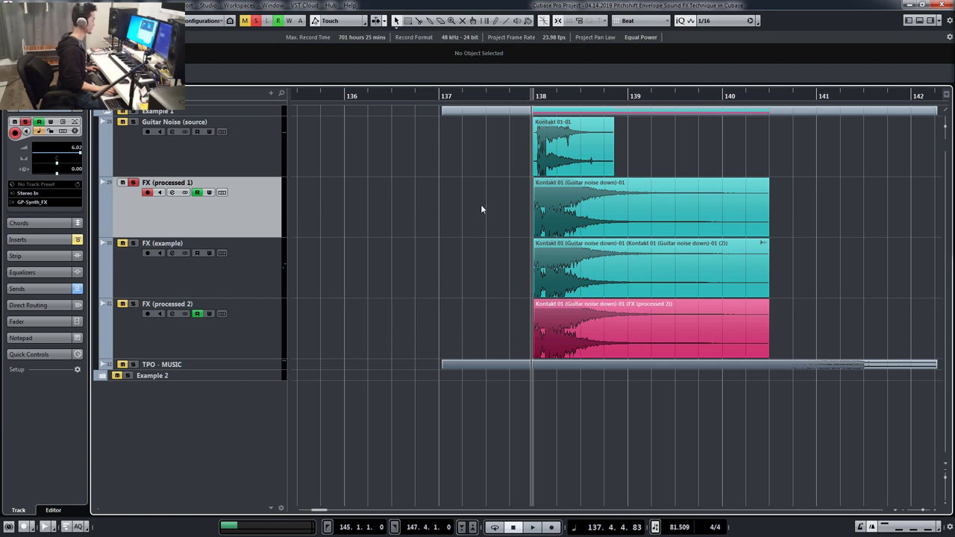
- Audition FX (processed 1), then also solo FX (example) and play both from just before bar 138
key(space)
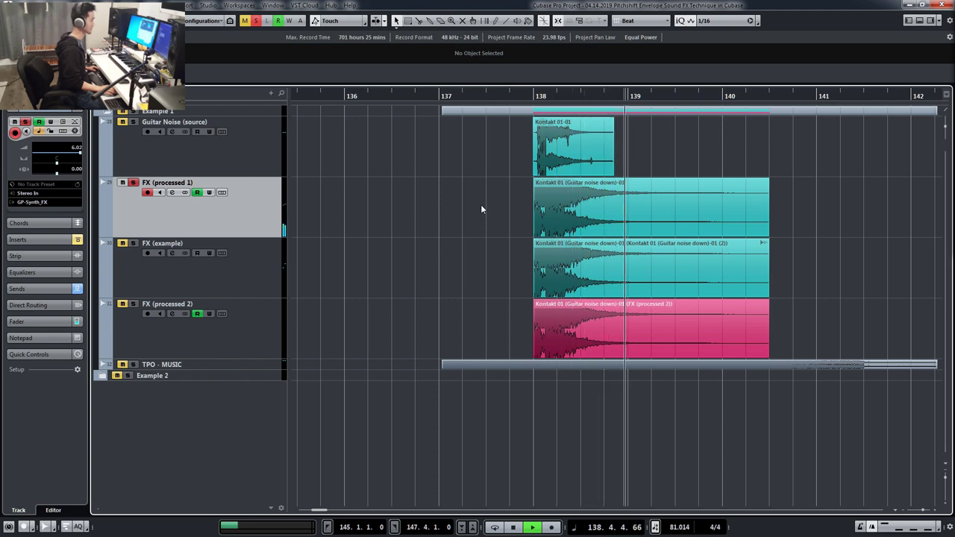
key(space)
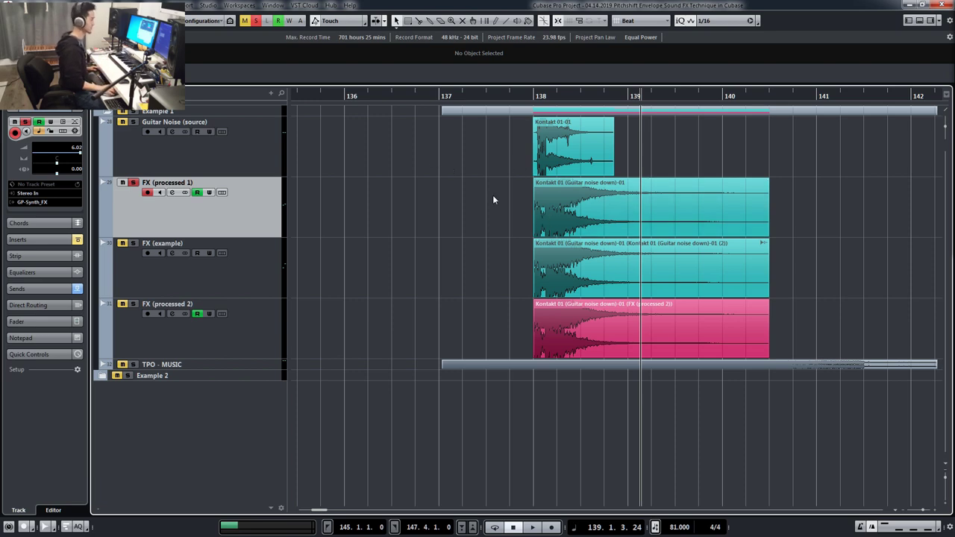
shift+click(262, 252)
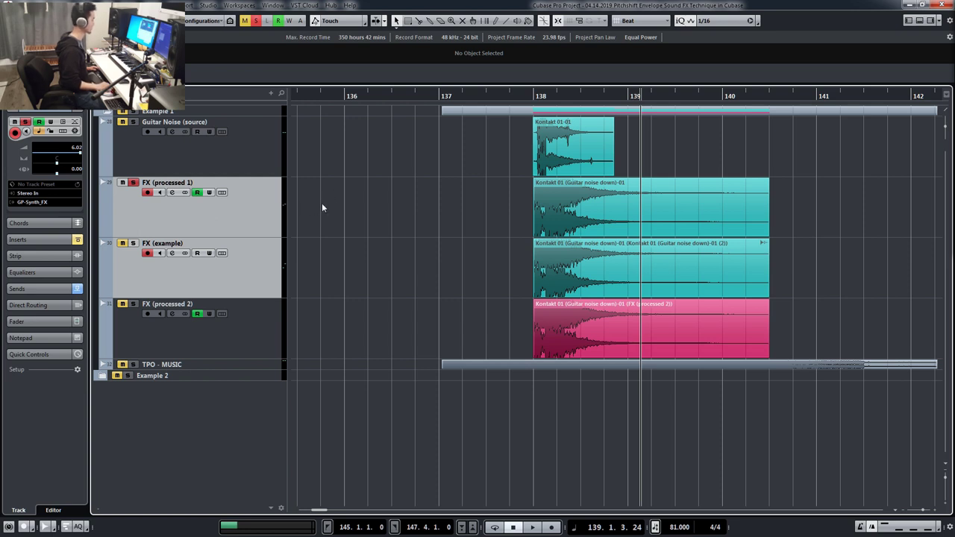
key(s)
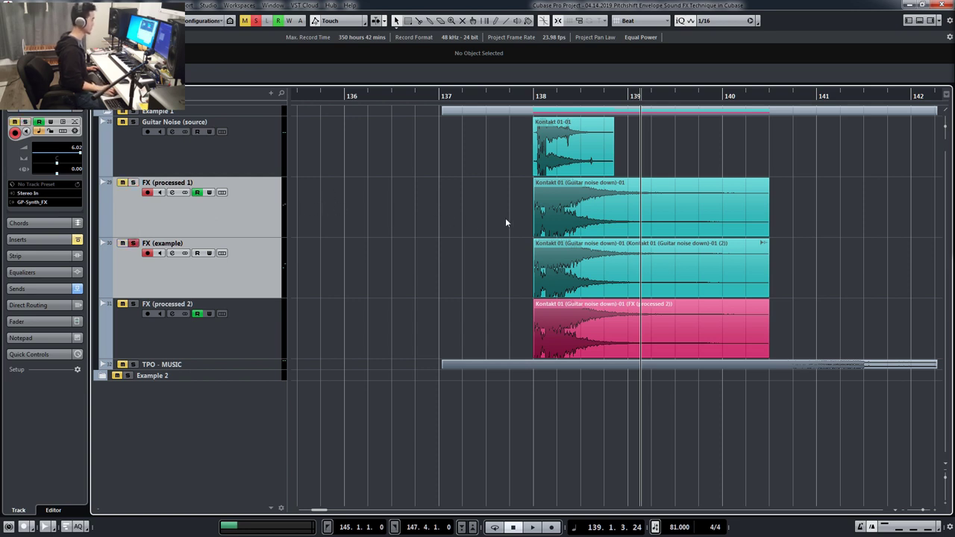
key(space)
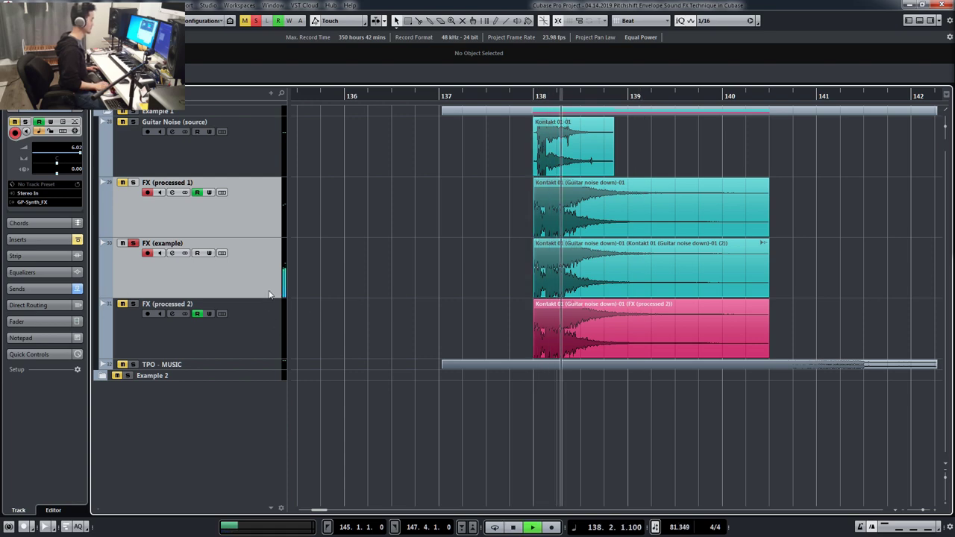
key(space)
- Stop playback, unsolo FX (processed 1), and solo FX (processed 2) instead
key(s)
click(256, 322)
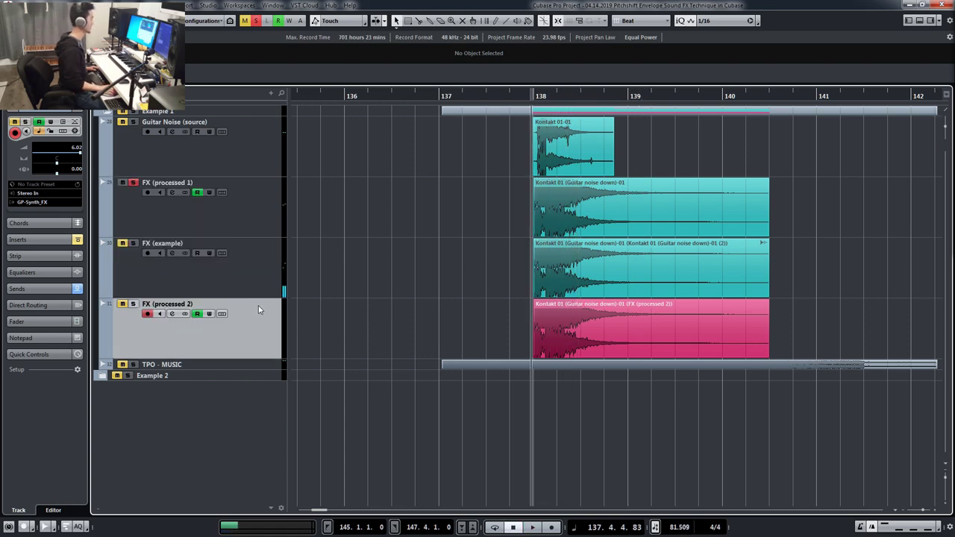
click(250, 232)
key(s)
click(270, 333)
key(s)
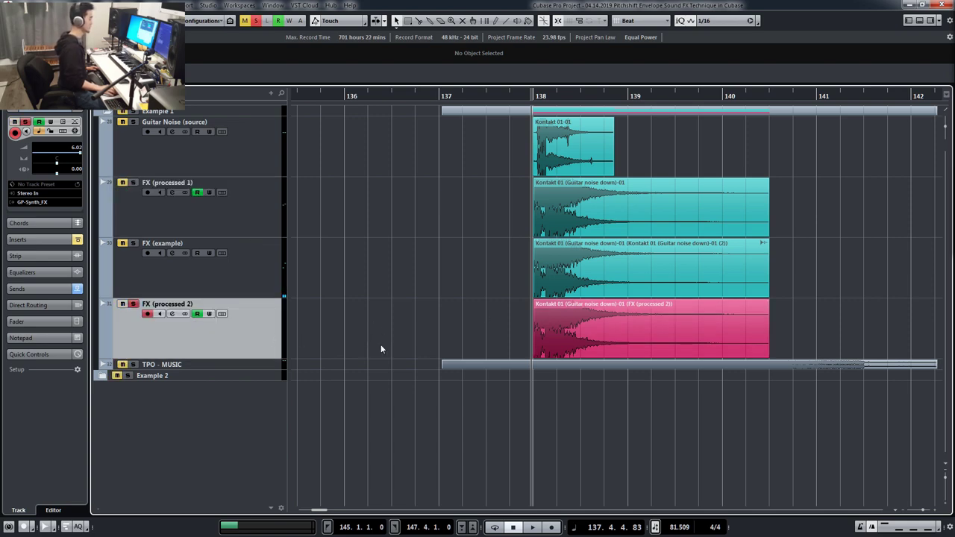
- Choose Processes > Pitch Shift for the pink FX (processed 2) event
click(552, 327)
right_click(560, 330)
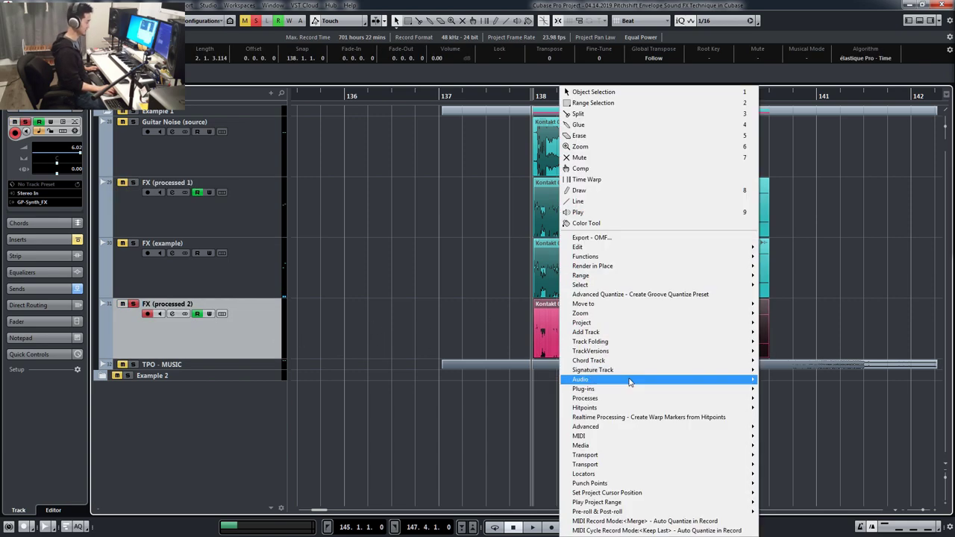
mouse_move(672, 403)
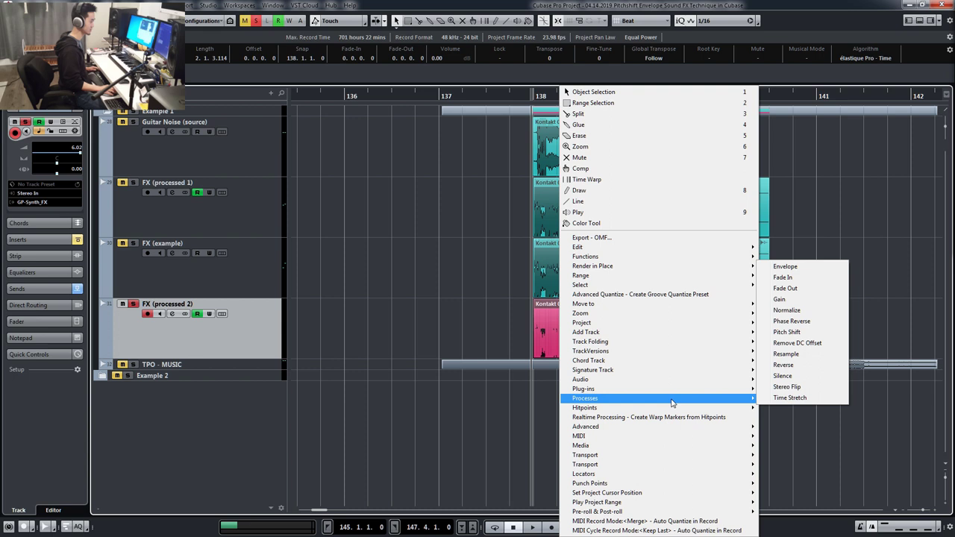
click(806, 332)
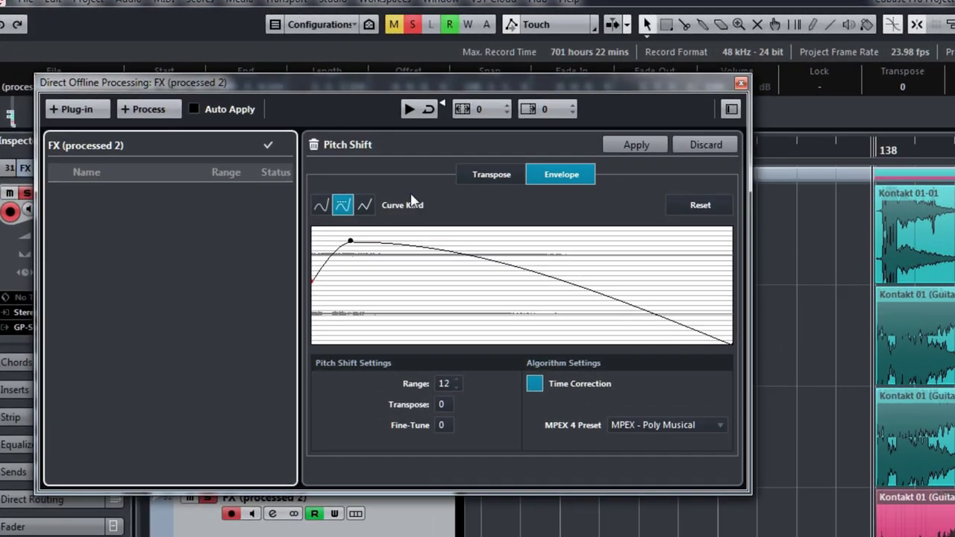
- In the Pitch Shift envelope view, drag points into an initial pitch curve and preview it
click(496, 178)
click(554, 176)
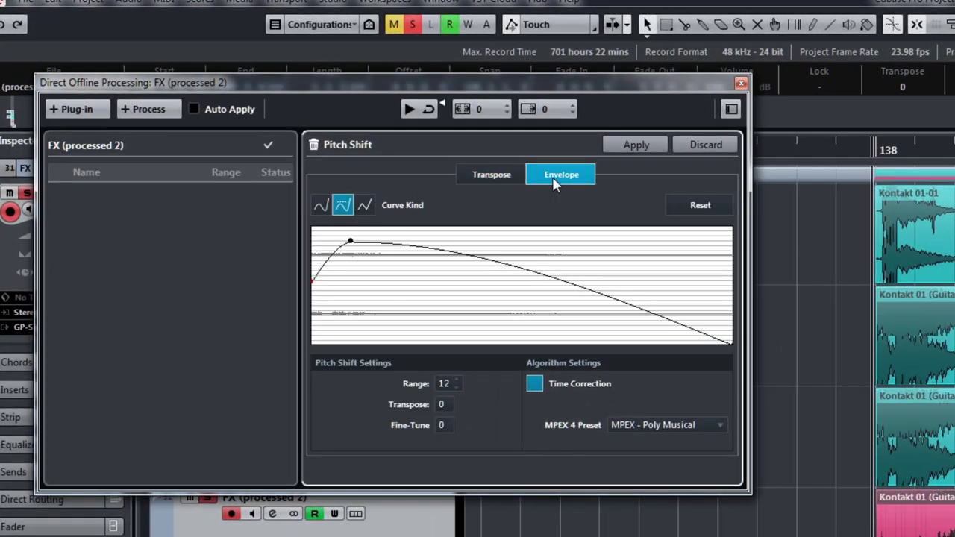
click(491, 180)
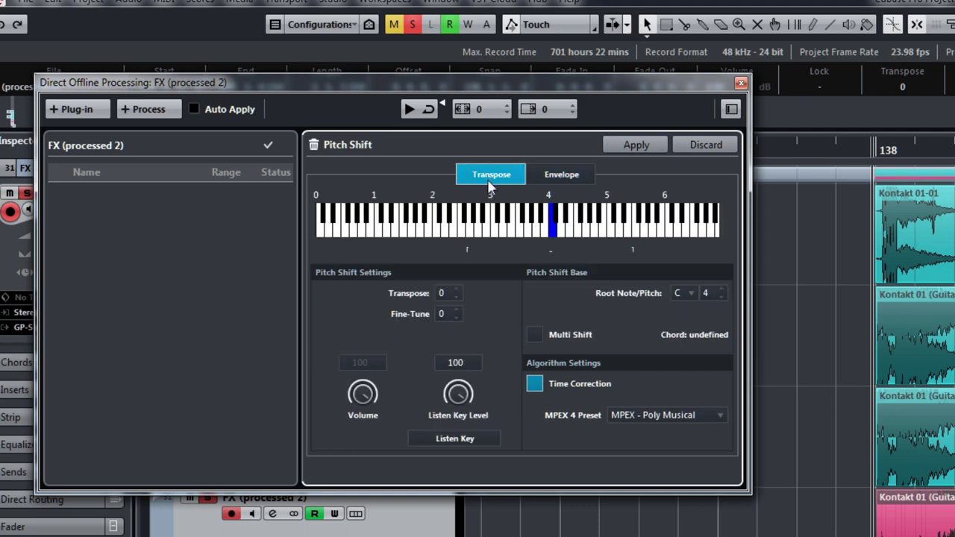
click(565, 176)
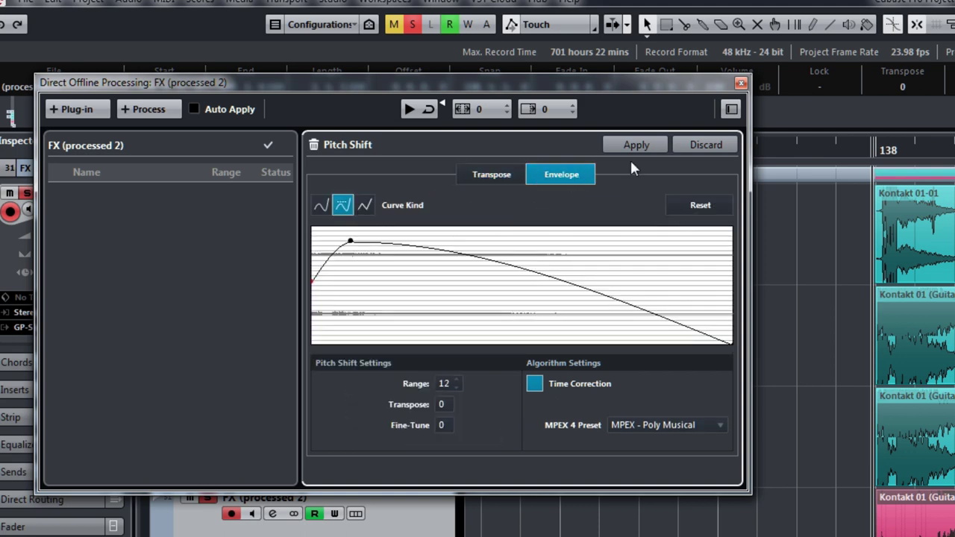
drag(350, 245, 398, 304)
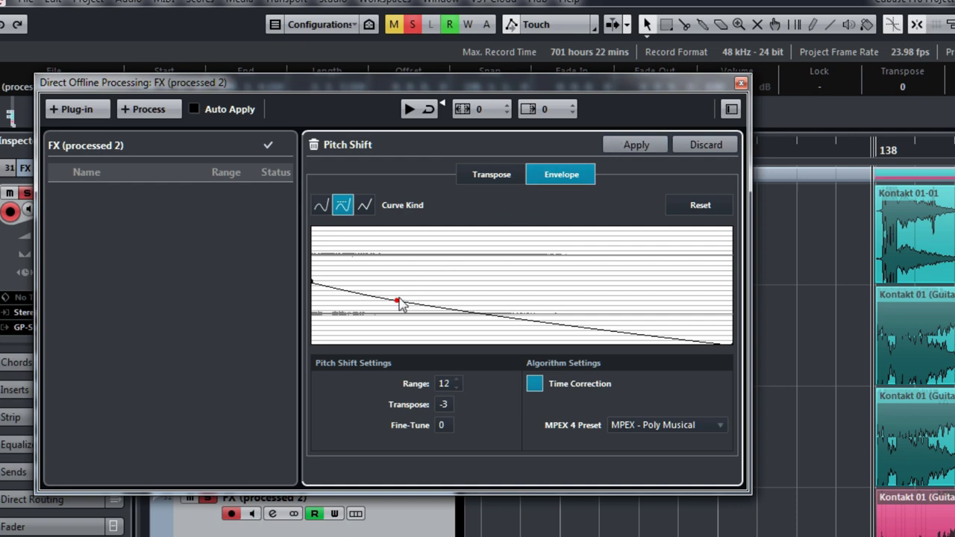
drag(400, 305, 343, 226)
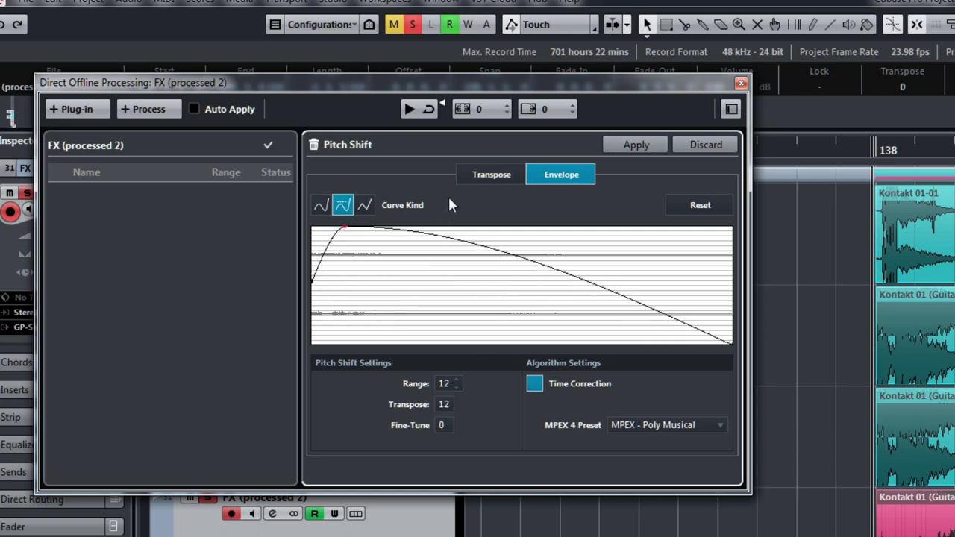
drag(451, 239, 462, 225)
click(409, 109)
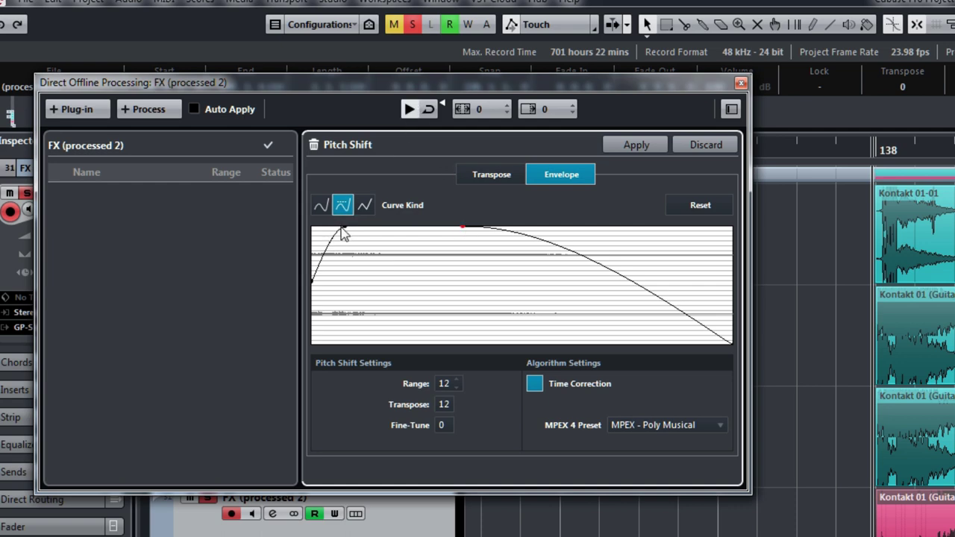
- Move the peak and dip envelope points earlier and preview the reshaped pitch drop
mouse_move(344, 227)
mouse_down()
mouse_move(356, 250)
mouse_move(353, 233)
mouse_up()
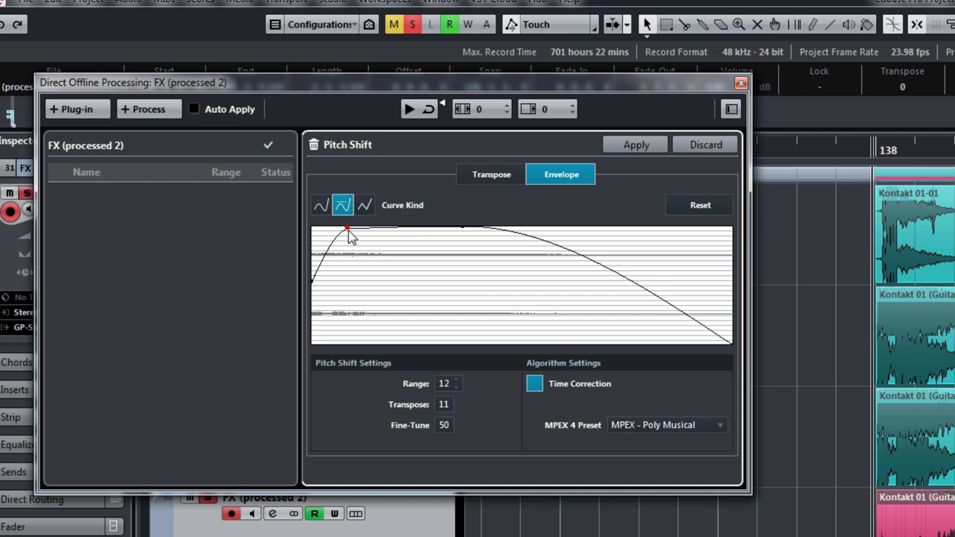
drag(348, 229, 392, 344)
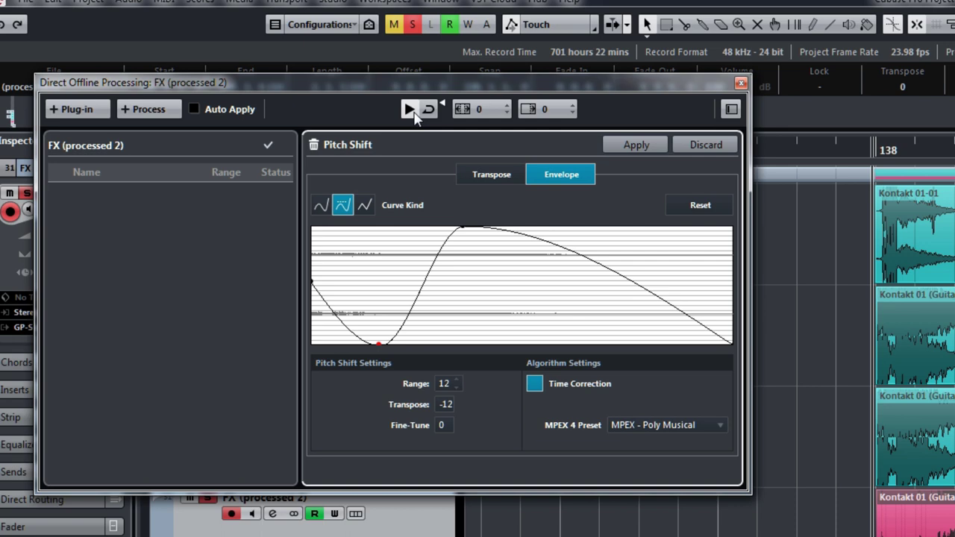
drag(462, 220, 418, 223)
drag(379, 343, 368, 346)
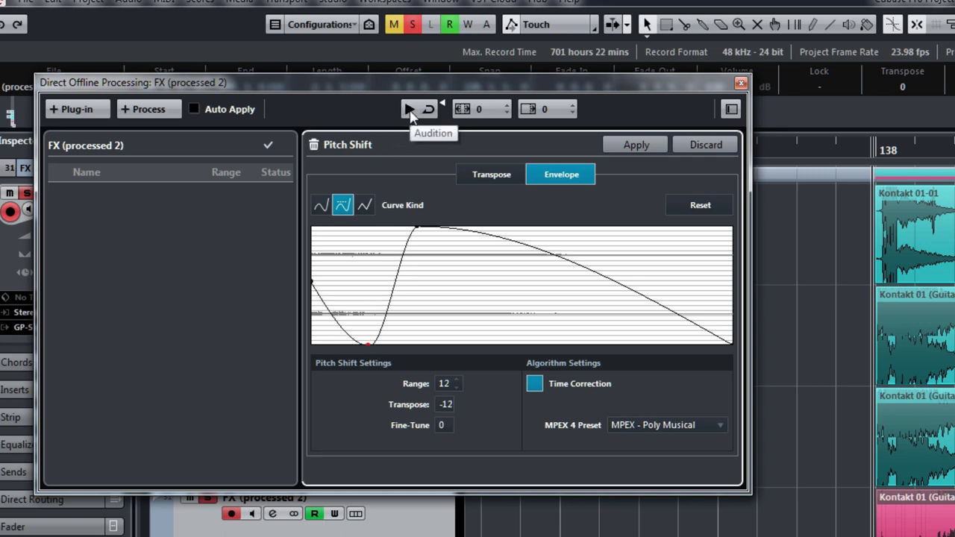
drag(415, 226, 390, 227)
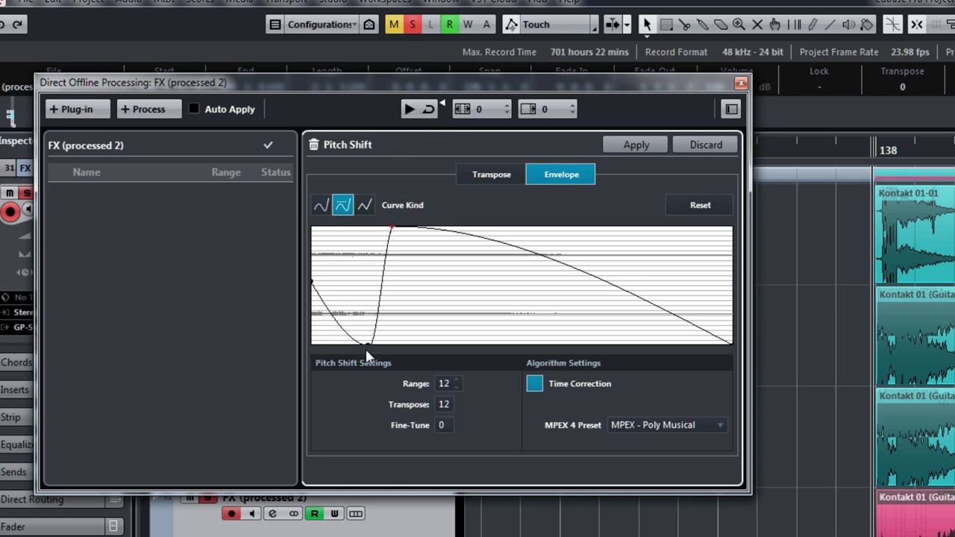
drag(367, 344, 354, 344)
click(410, 109)
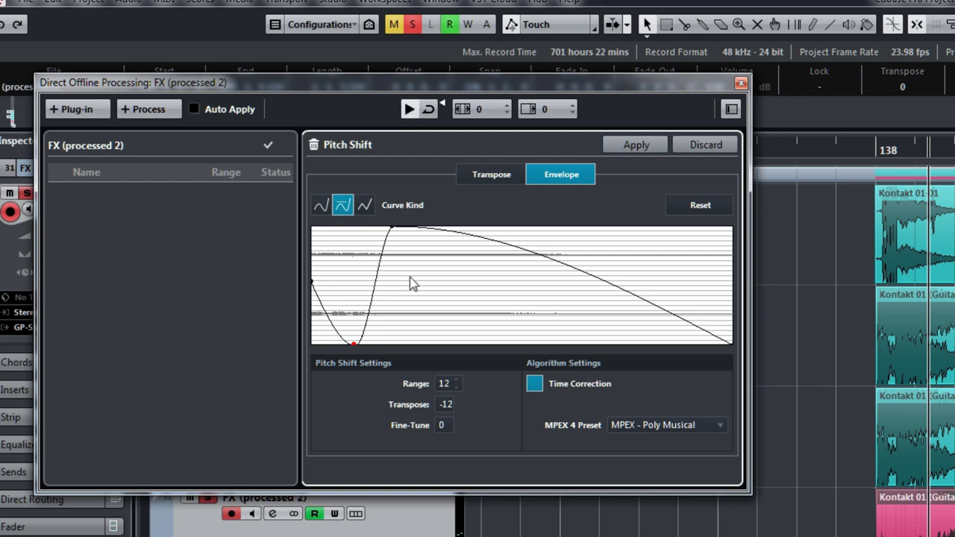
- Drag the envelope down to -12 semitones and apply the Pitch Shift
drag(356, 346, 360, 310)
drag(391, 228, 357, 307)
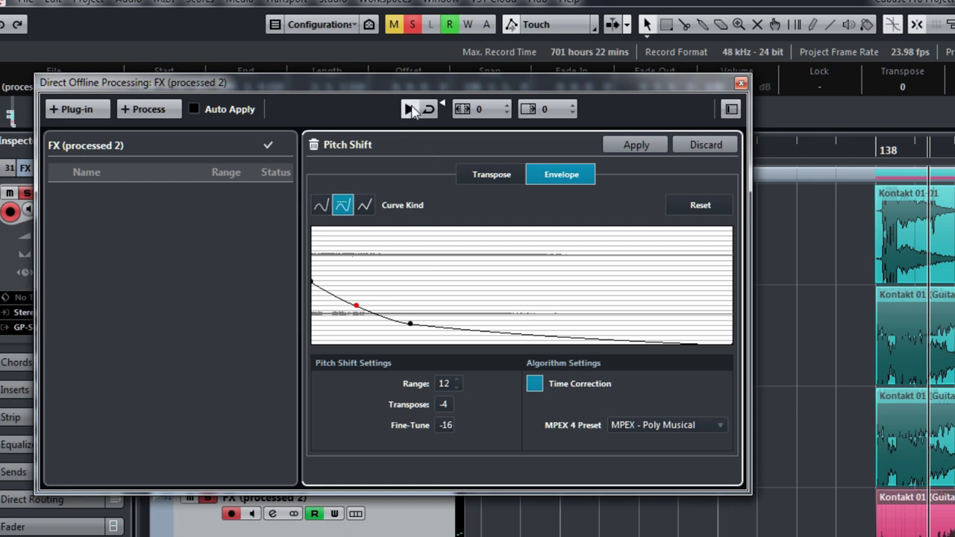
drag(357, 306, 467, 343)
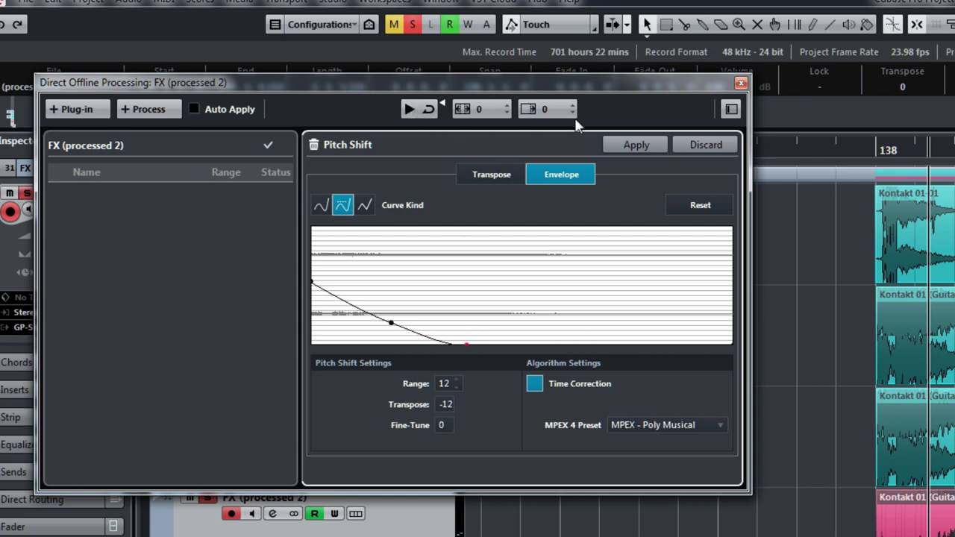
click(636, 145)
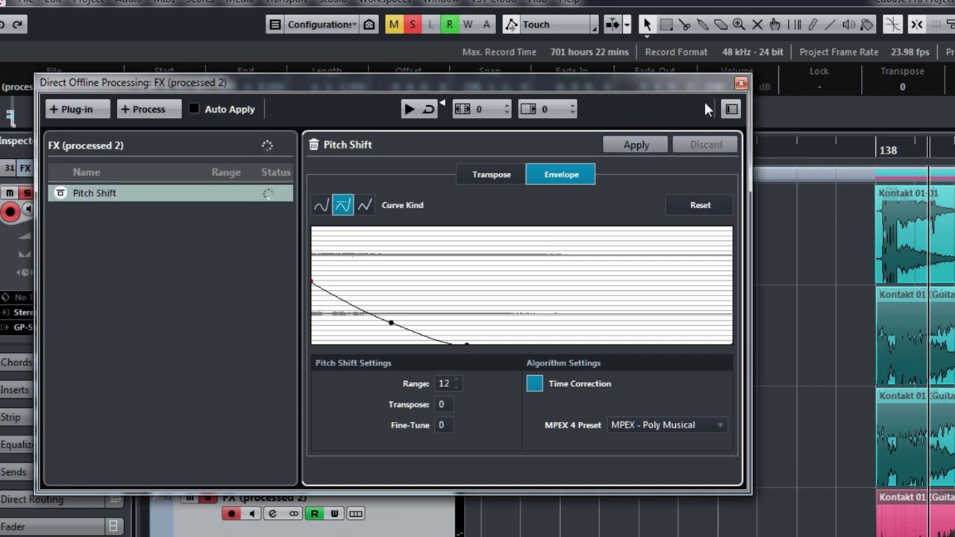
- Close Direct Offline Processing and play back the pitch-shifted FX (processed 2) event
click(742, 84)
key(space)
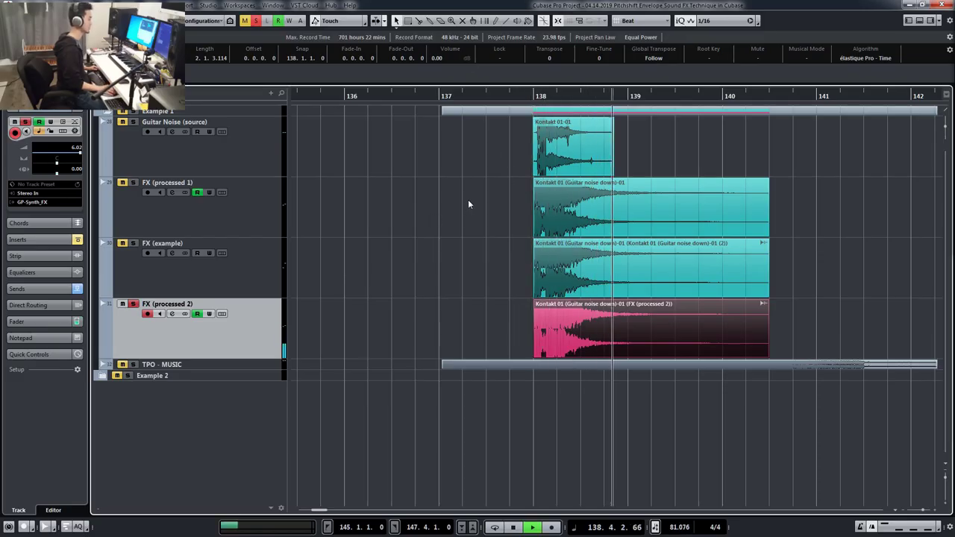
key(space)
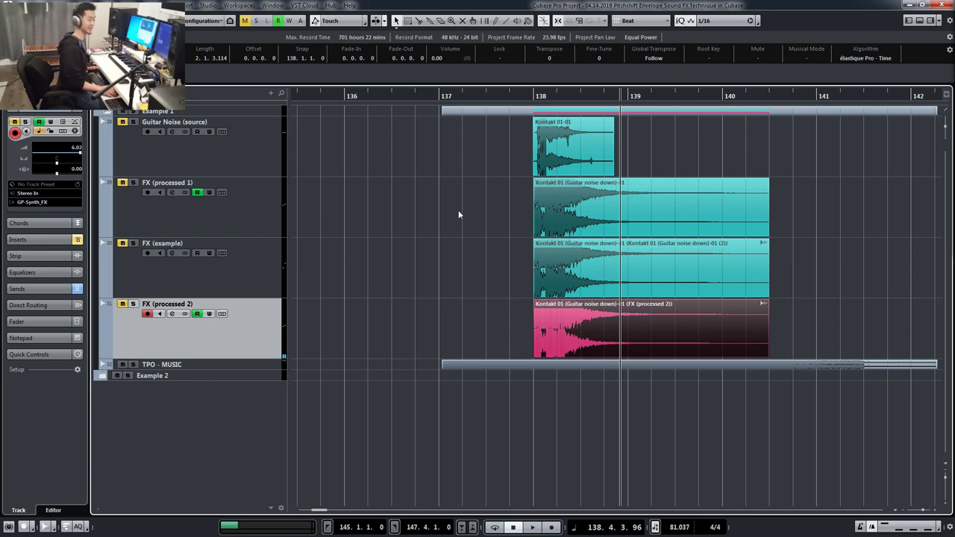
- Zoom in around bar 138 and enlarge the TPO - MUSIC track to fill the view
key(h)
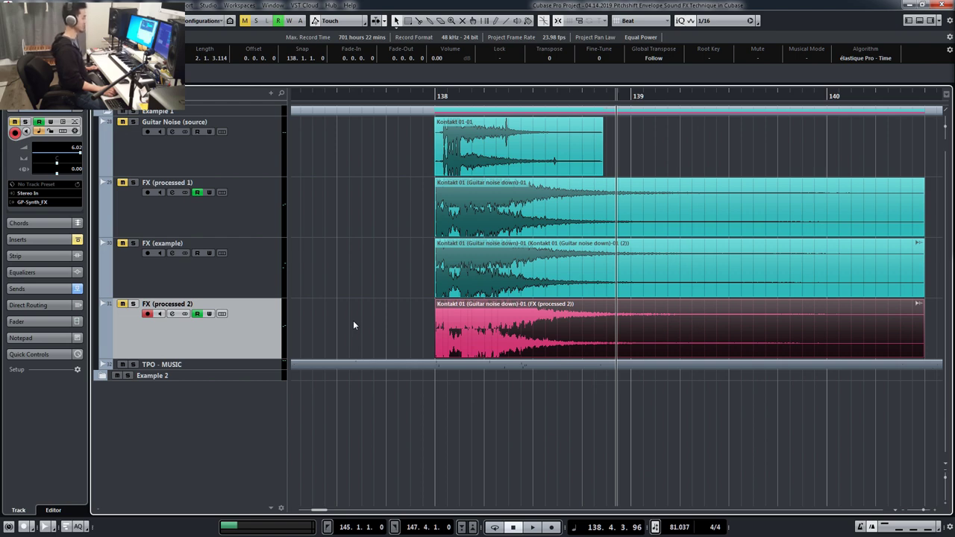
click(272, 360)
key(ctrl+Down)
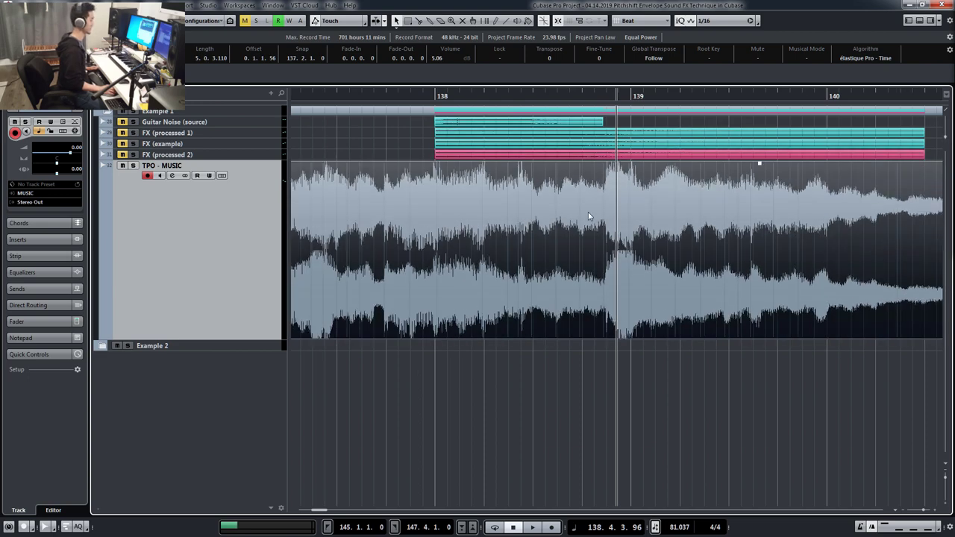
- Solo TPO - MUSIC and play it from bar 138, then zoom out
click(425, 98)
key(s)
key(space)
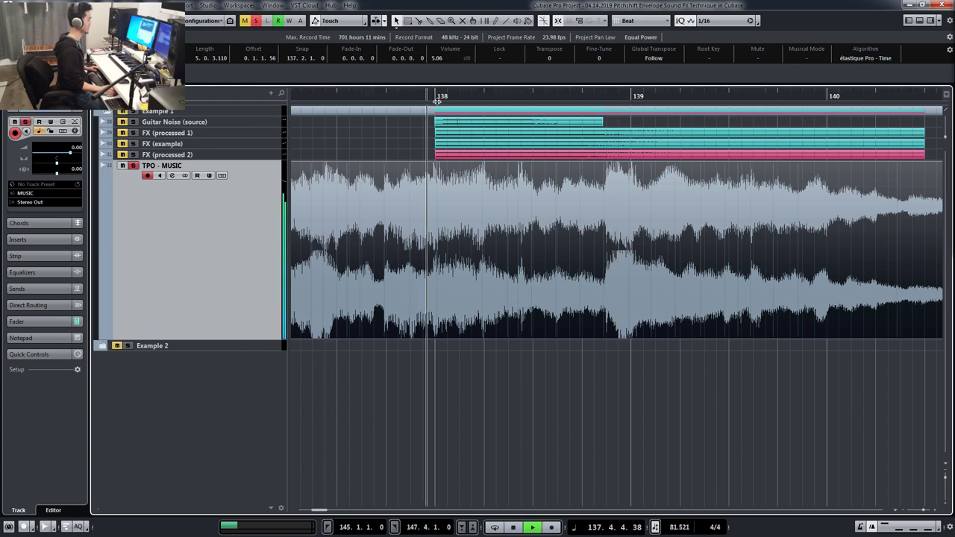
key(space)
key(g)
key(g)
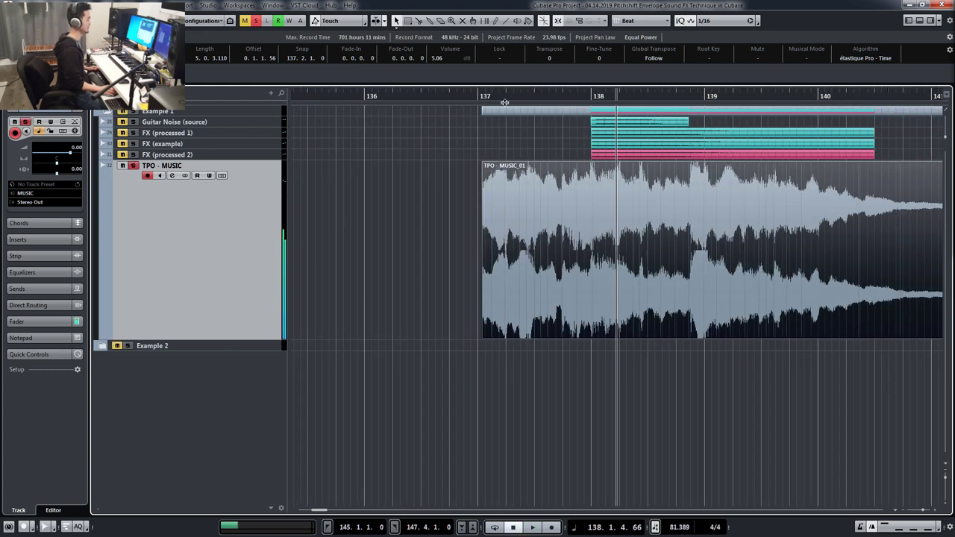
- Open Pitch Shift for the music event, raise its envelope point to the top, audition, and close
right_click(520, 176)
mouse_move(655, 398)
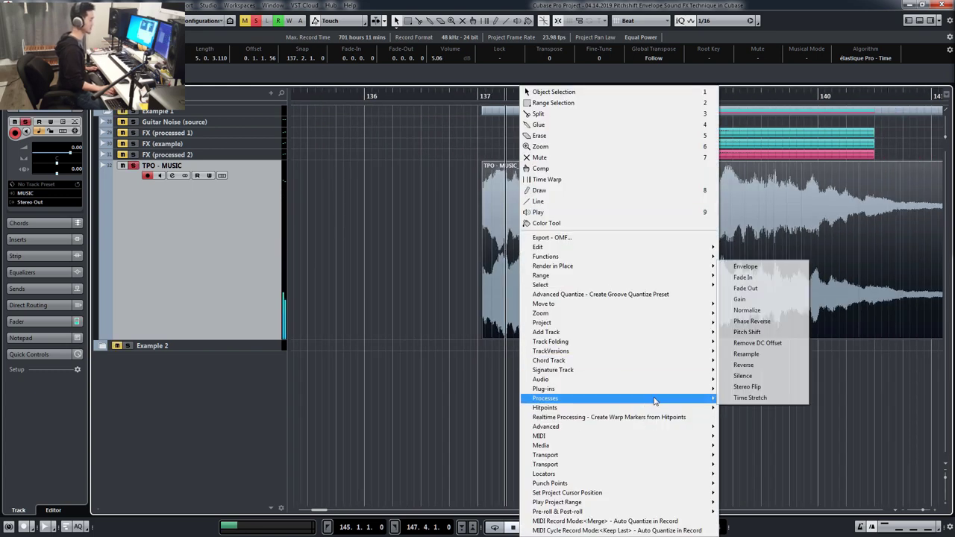
click(747, 332)
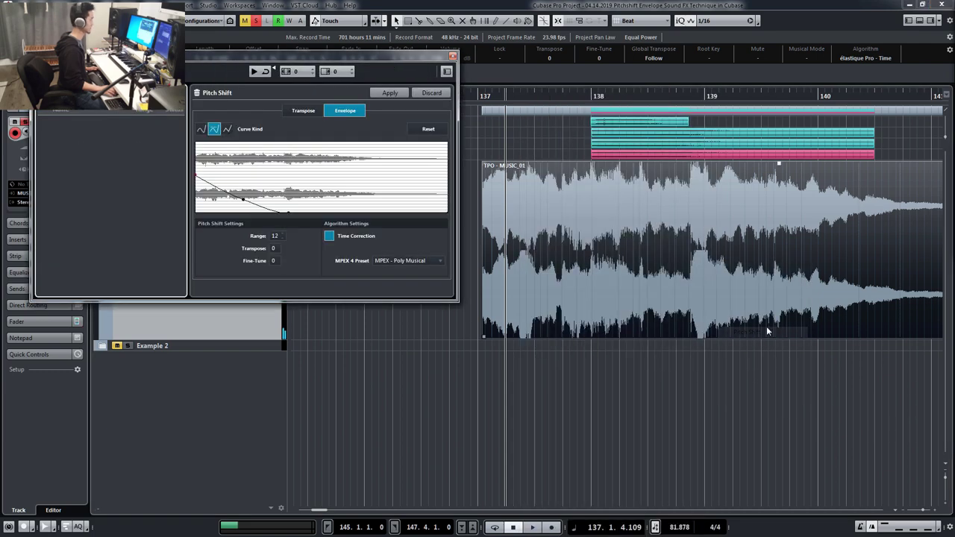
click(254, 72)
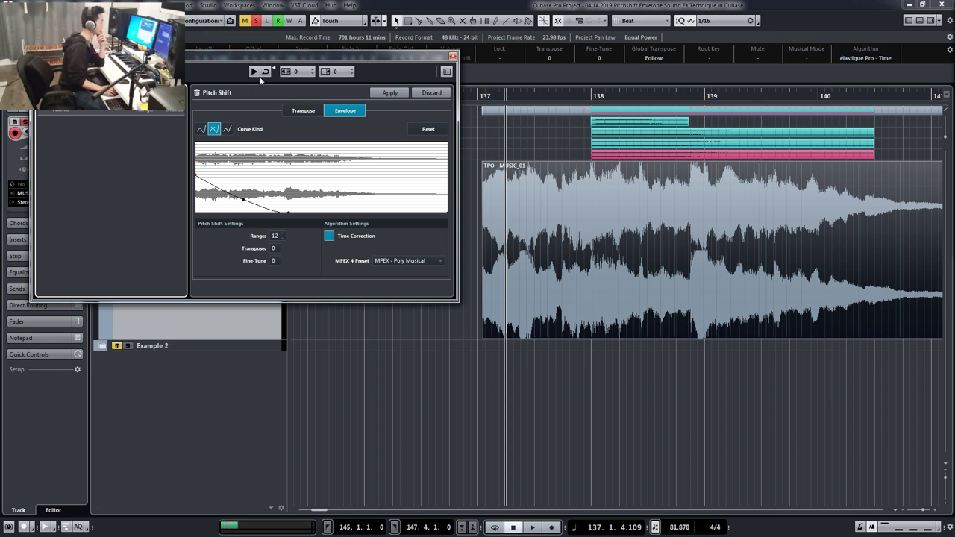
drag(244, 202, 243, 144)
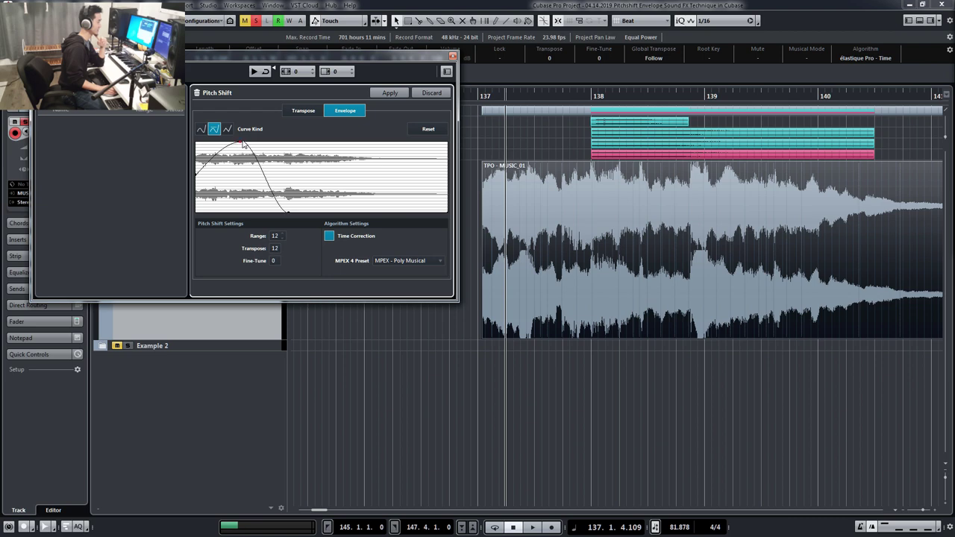
click(255, 71)
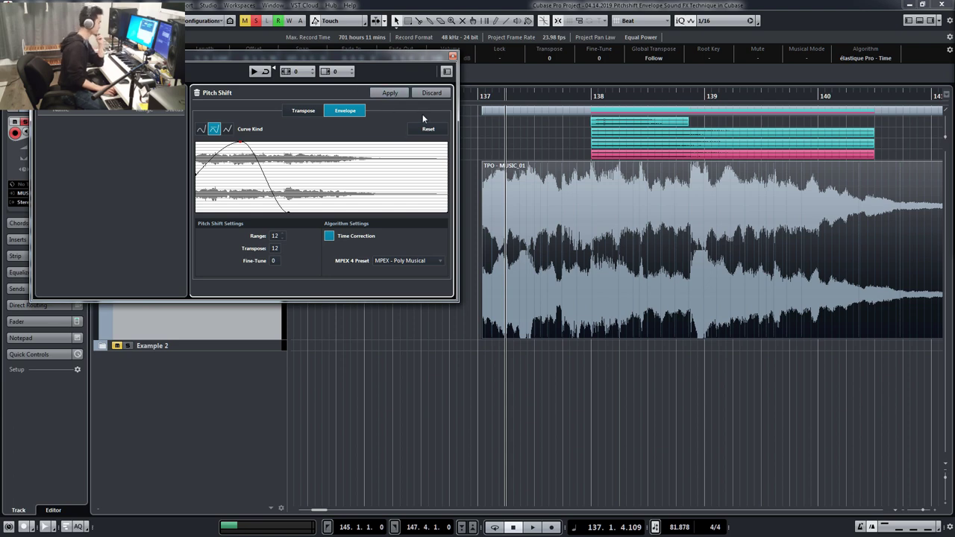
click(452, 57)
- Zoom out, clear the event selection, unsolo TPO - MUSIC, and return the playhead to bar 145
key(g)
key(g)
key(g)
key(g)
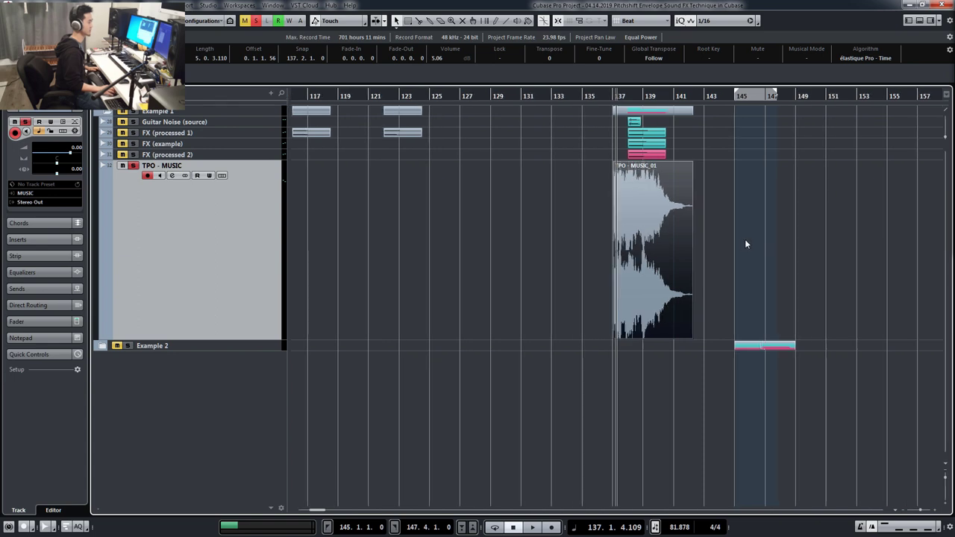
drag(757, 228, 865, 236)
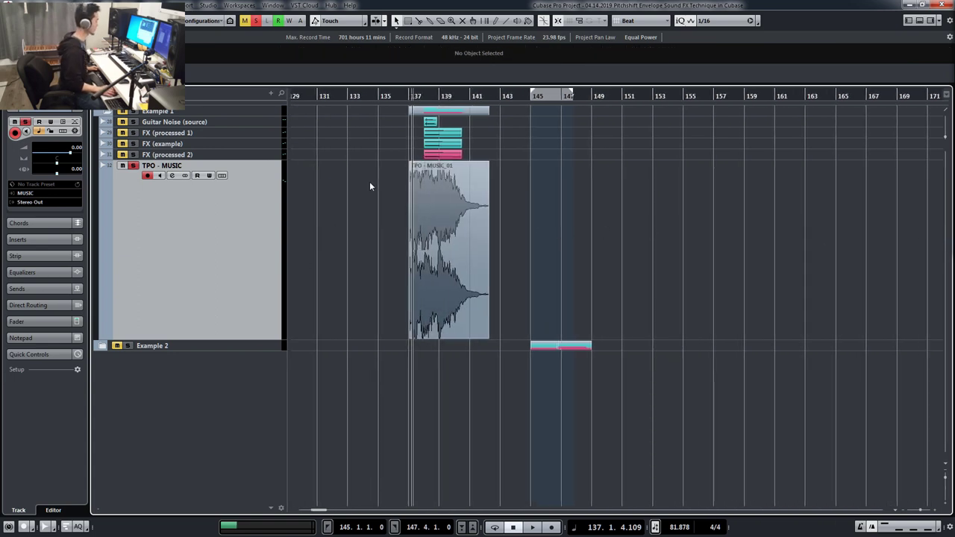
key(s)
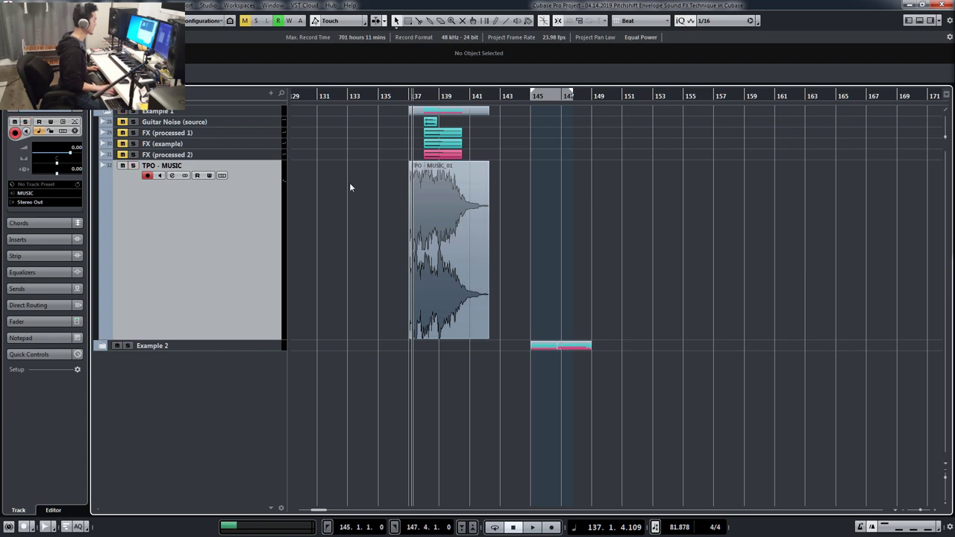
key(space)
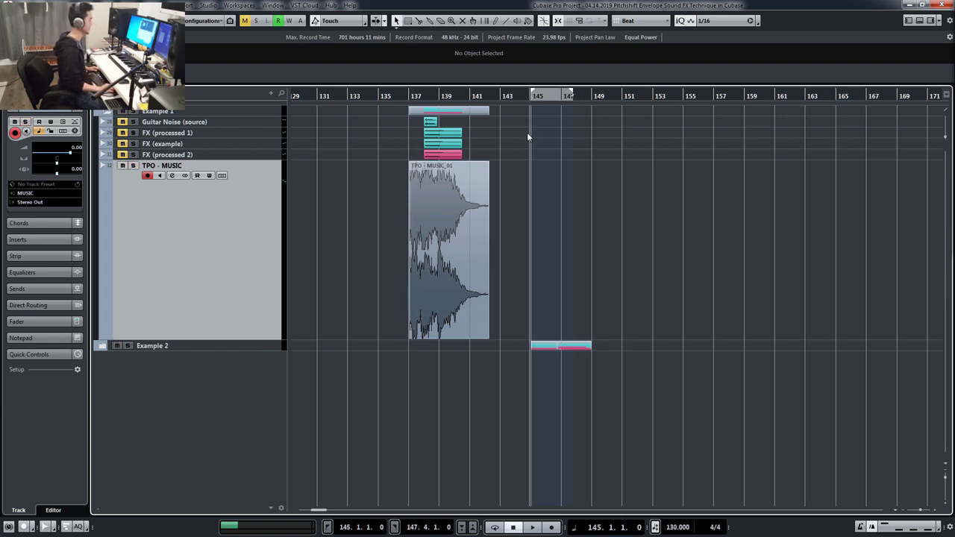
- Expand the Example 2 folder and zoom in with the playhead at bar 146
click(273, 179)
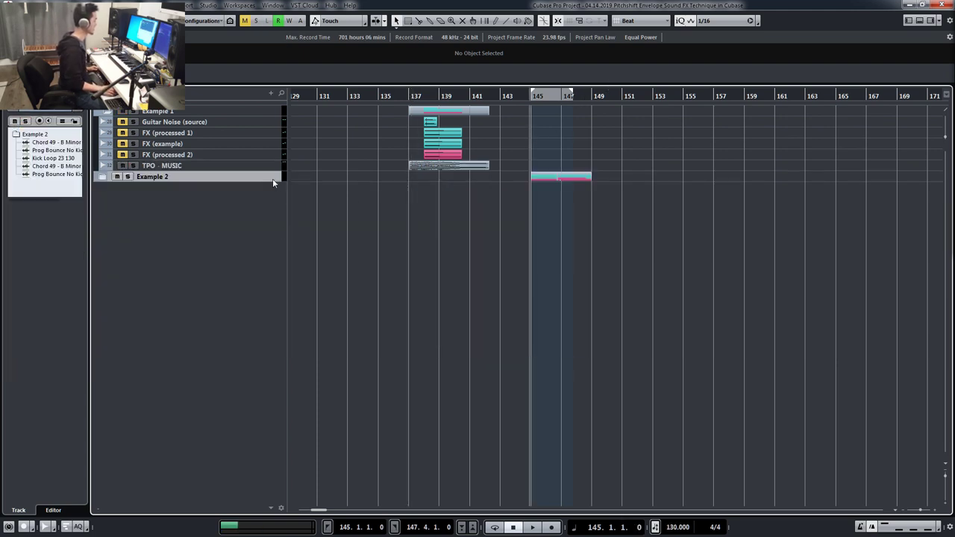
click(101, 177)
key(h)
key(h)
key(h)
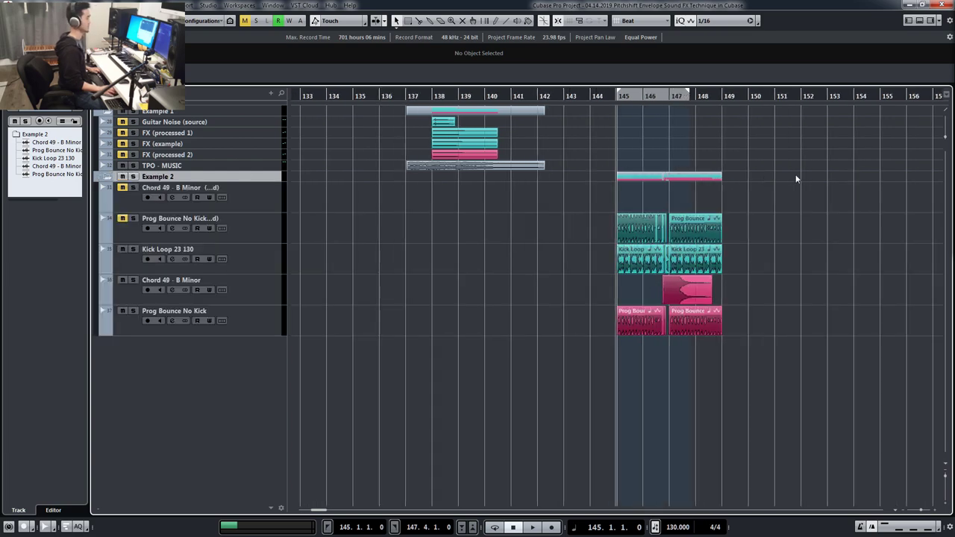
scroll(897, 190, right, 3)
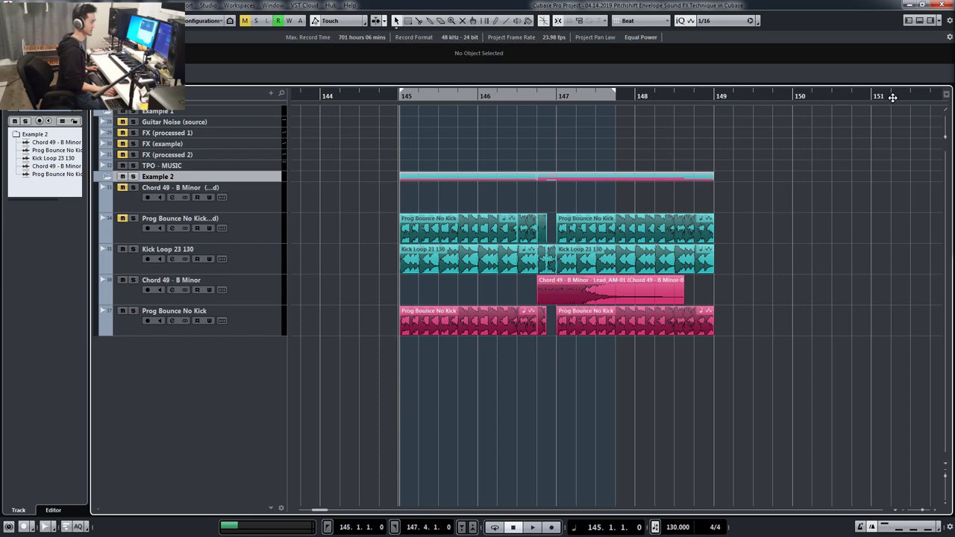
mouse_move(527, 97)
mouse_down()
mouse_move(533, 115)
mouse_move(441, 113)
mouse_move(526, 96)
mouse_up()
click(530, 95)
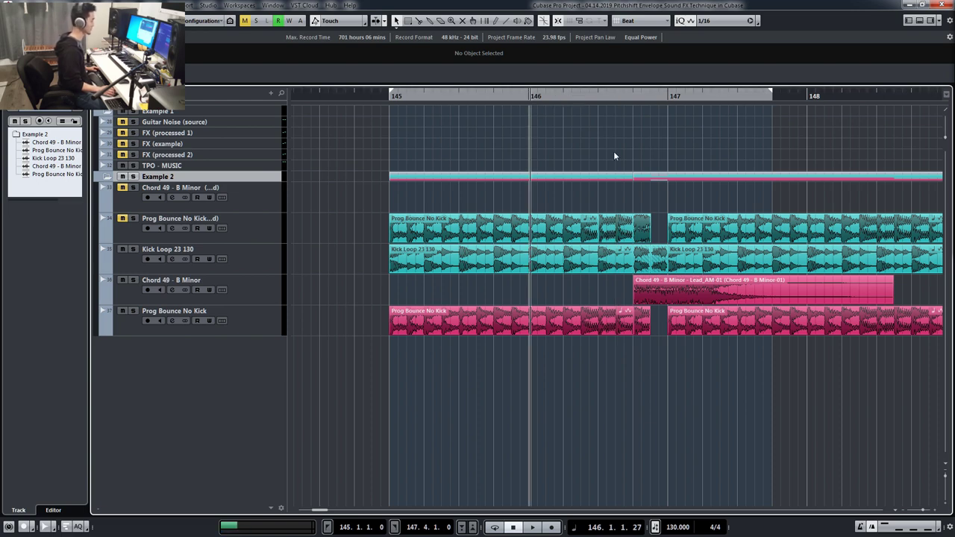
- Audition Prog Bounce No Kick from bar 146, then Alt-drag the gap piece onto the top track
click(254, 319)
key(space)
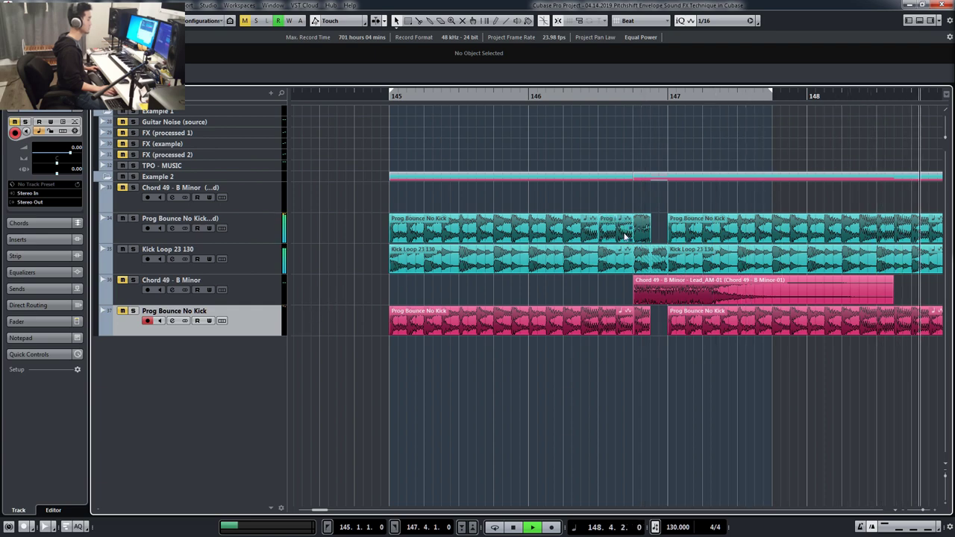
key(space)
drag(649, 256, 650, 195)
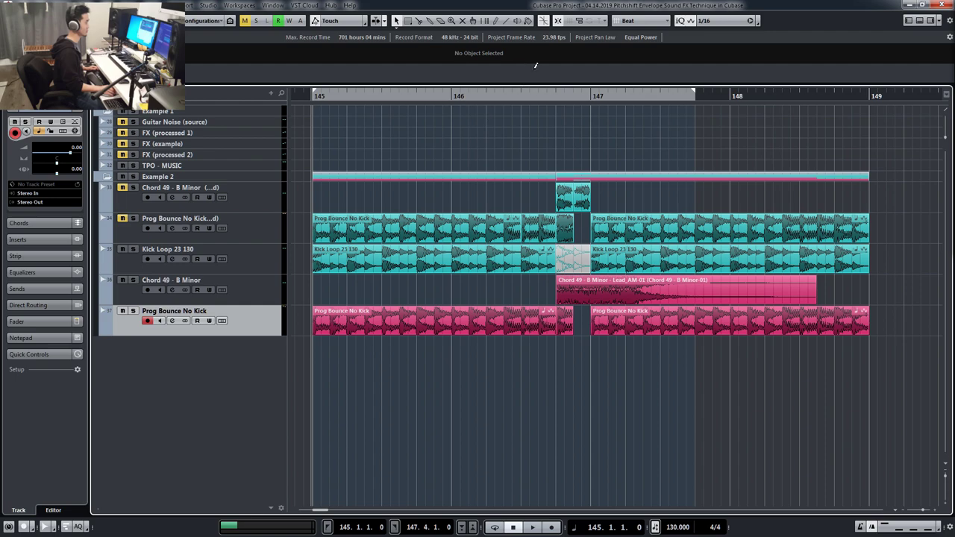
- Zoom to beat 146.4, select the short pink Prog Bounce No Kick piece, and open its context menu
drag(552, 97, 693, 333)
click(694, 330)
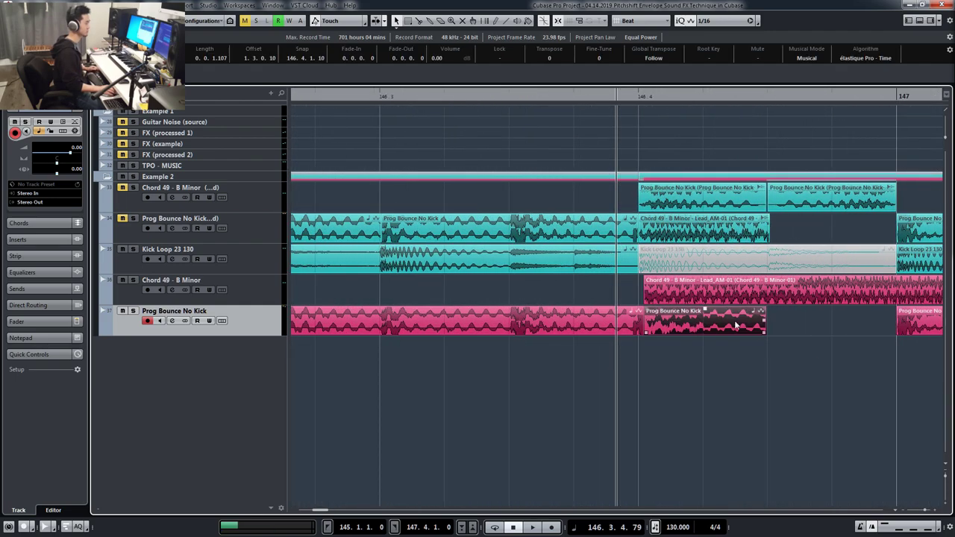
click(675, 291)
click(682, 327)
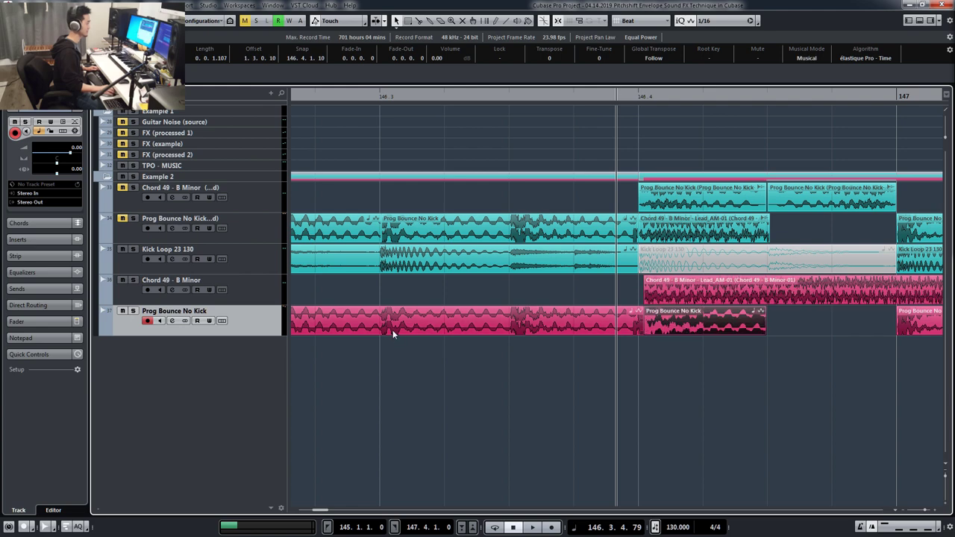
right_click(685, 323)
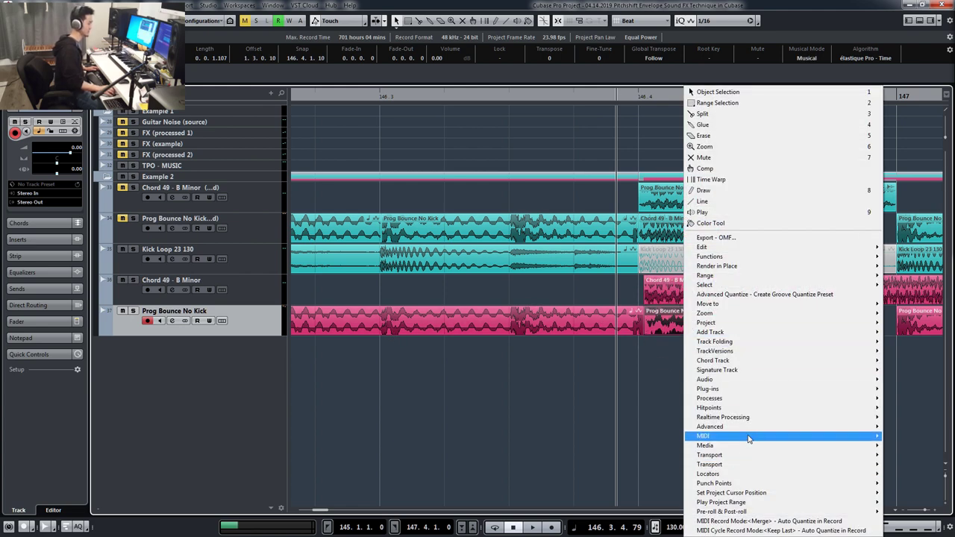
- Open Pitch Shift on the short Prog Bounce No Kick event, moving the envelope peak earlier and end point later
mouse_move(745, 402)
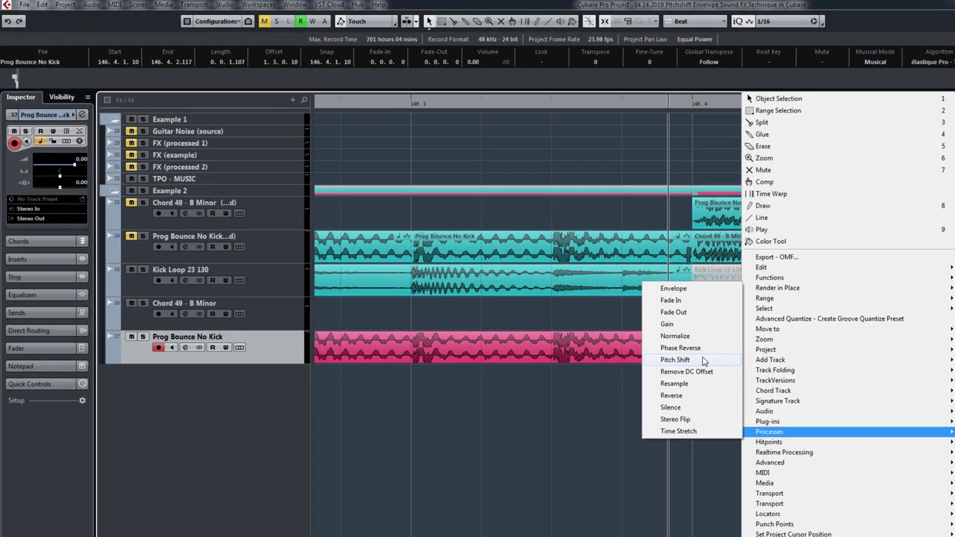
click(622, 332)
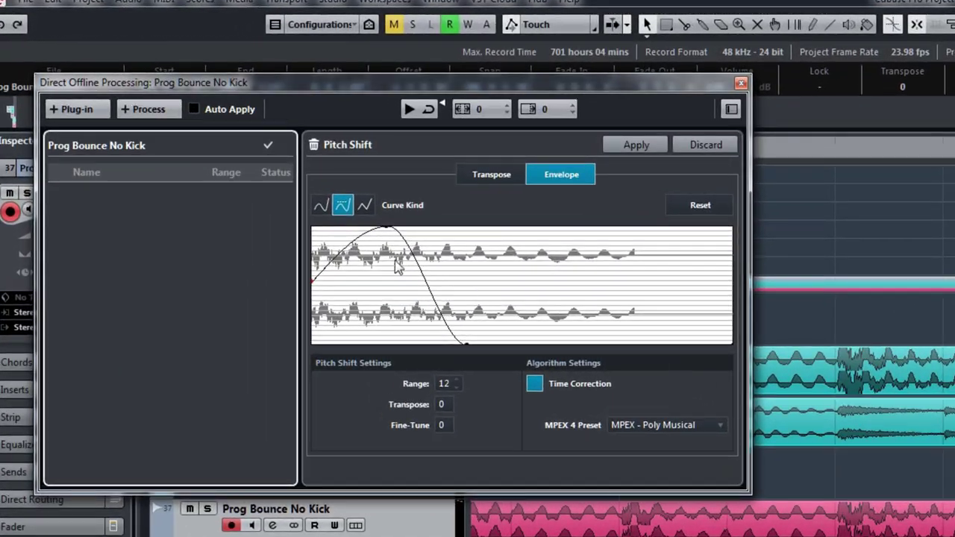
click(334, 200)
drag(386, 233, 351, 229)
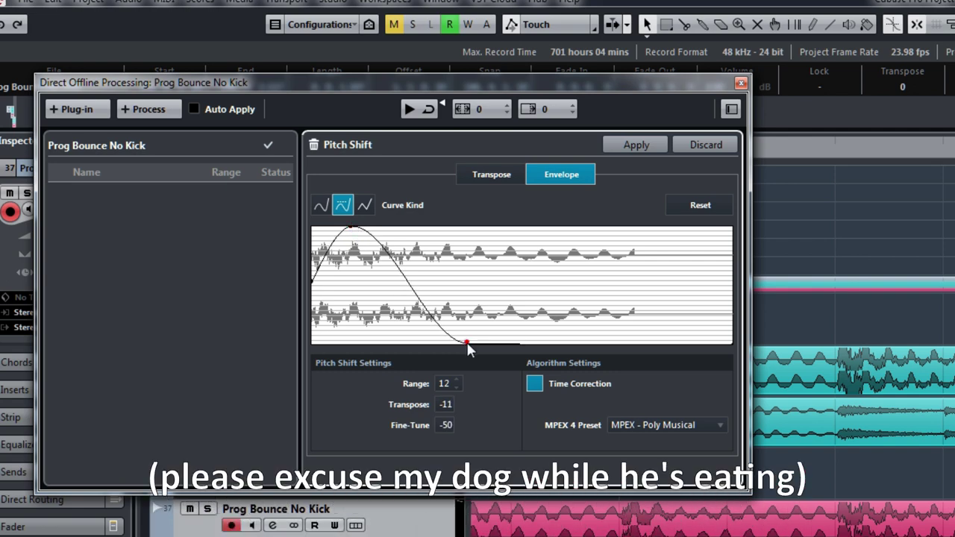
drag(461, 337, 599, 348)
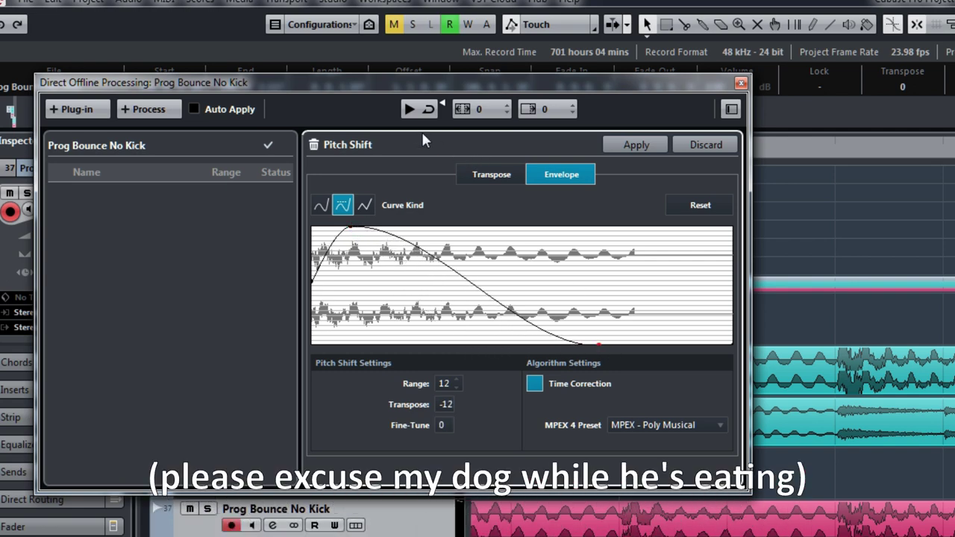
- Preview, lengthen the slide down to -12 and move the +12 peak nearer the start, then apply
click(410, 109)
drag(599, 345, 672, 347)
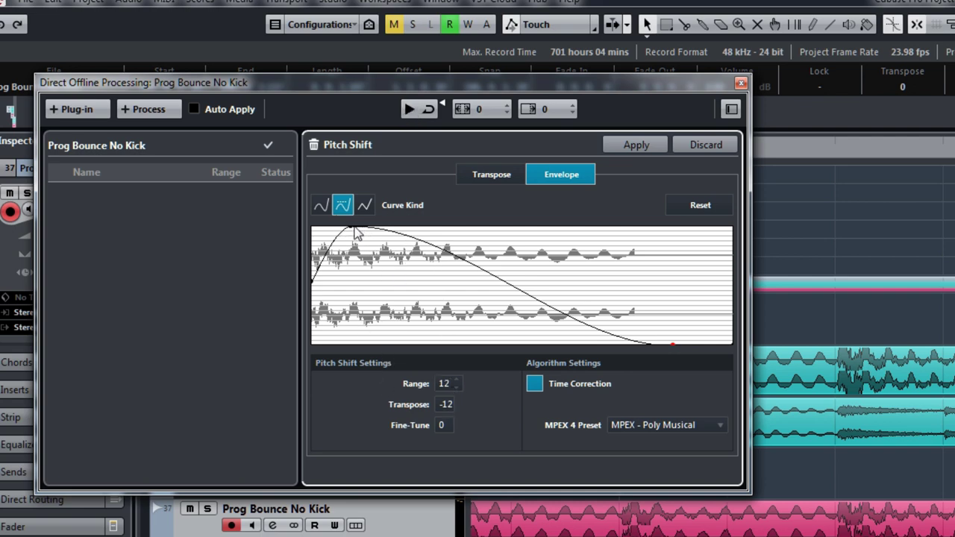
drag(356, 232, 332, 226)
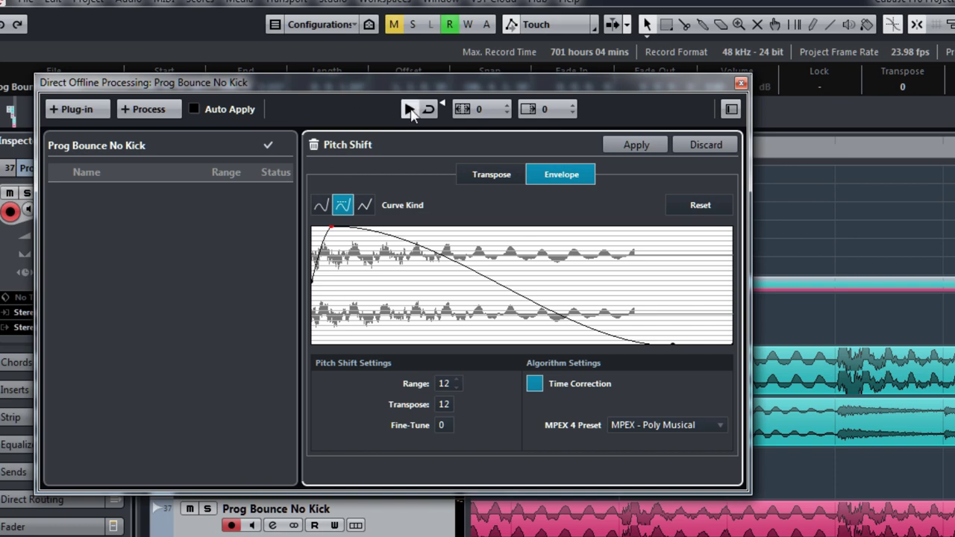
click(630, 145)
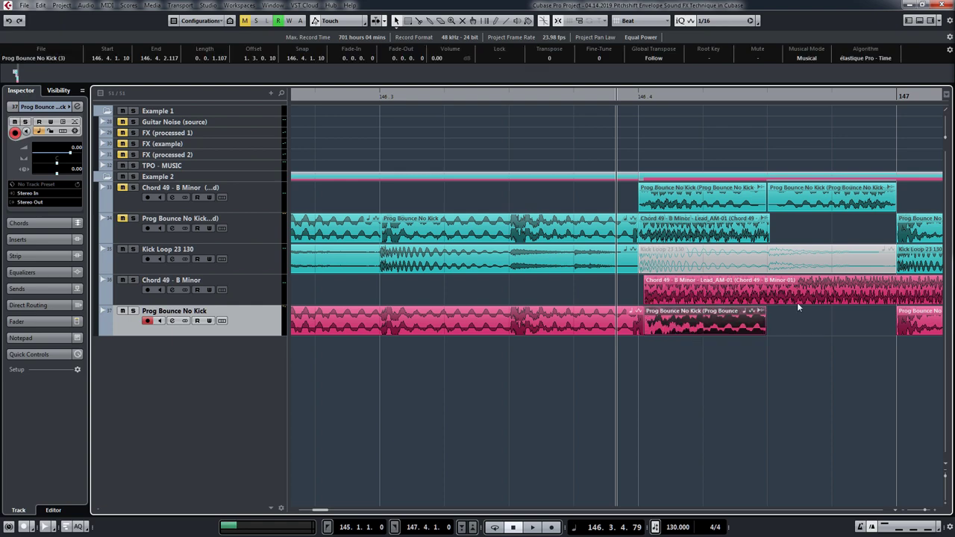
- Extend the Chord 49 - B Minor-01 event slightly and audition it with its track soloed
key(h)
click(773, 297)
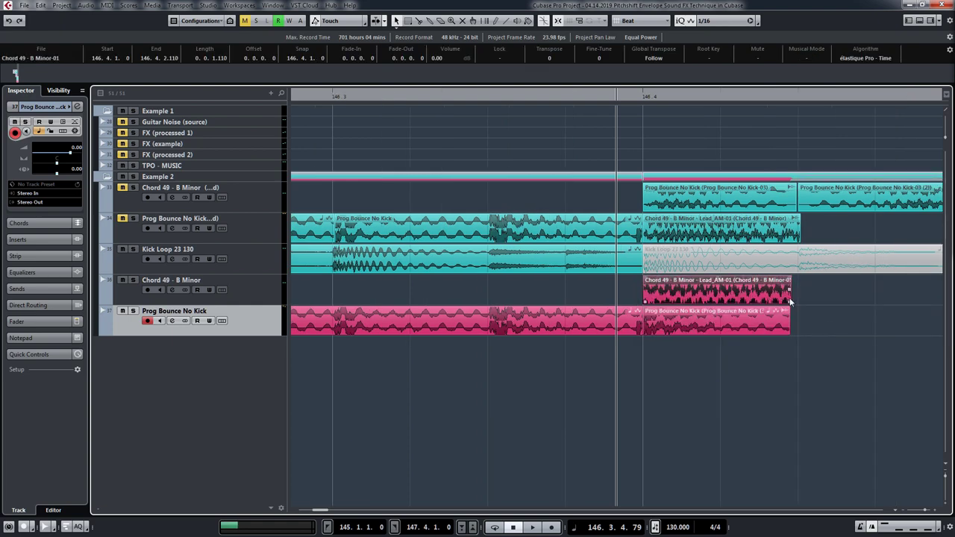
drag(790, 302, 797, 304)
click(266, 292)
key(s)
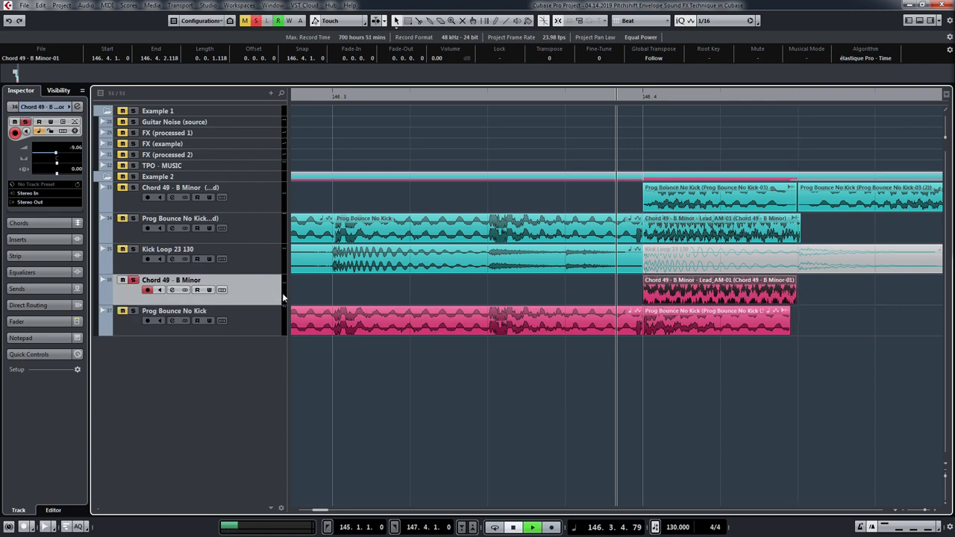
key(space)
key(space)
- Apply a Pitch Shift envelope with a raised point to the chord event and close the processing window
right_click(714, 296)
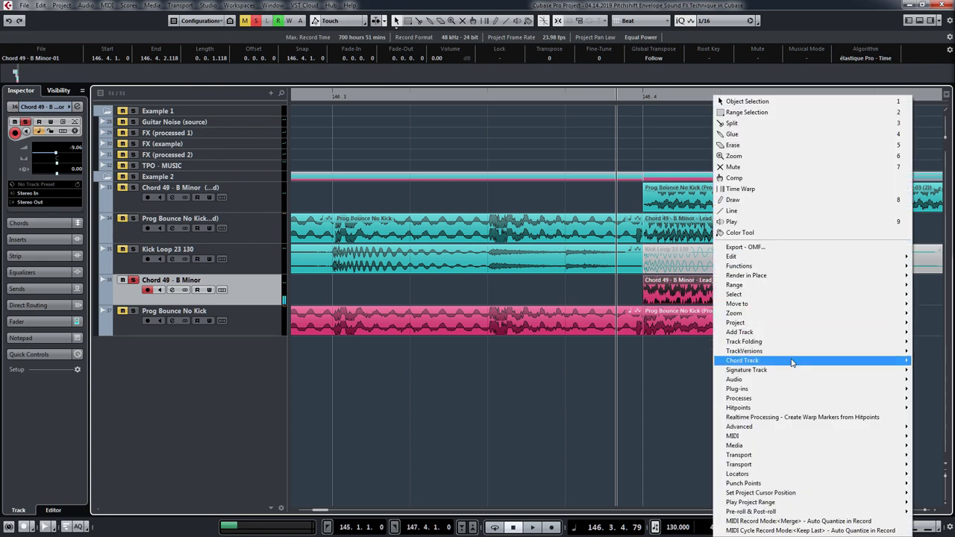
mouse_move(791, 400)
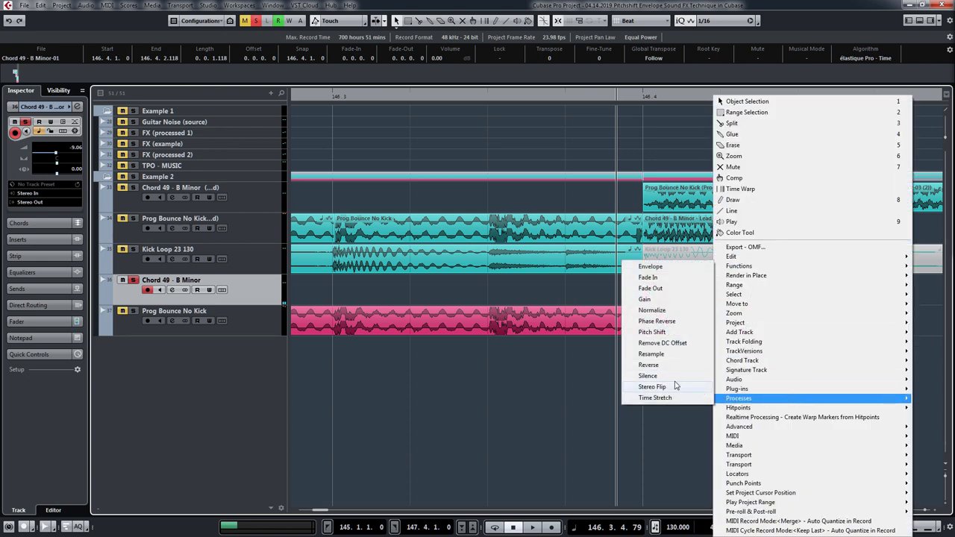
mouse_move(735, 394)
click(651, 332)
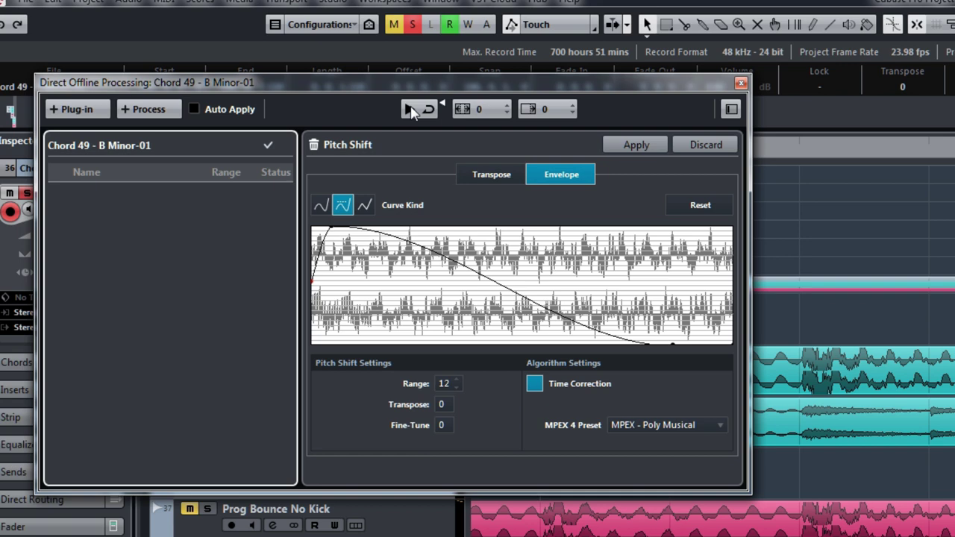
click(410, 110)
drag(681, 348, 685, 311)
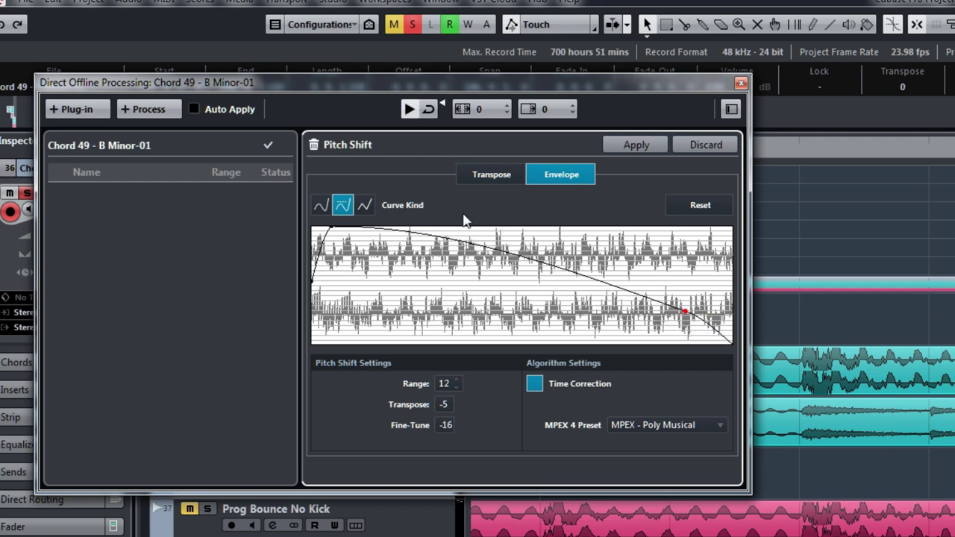
click(651, 146)
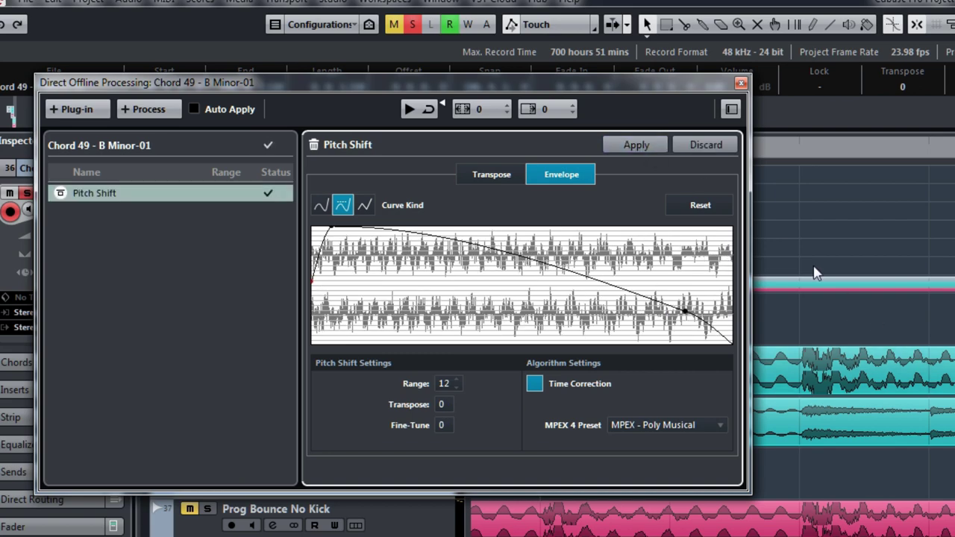
click(741, 83)
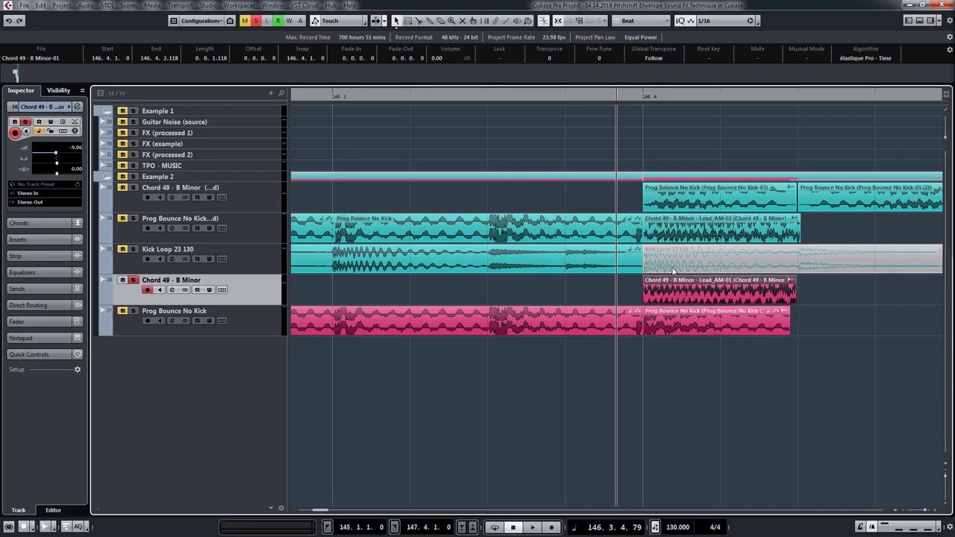
- Unsolo the Chord 49 track, play back the pitch-shifted gap, and place the cursor at the chord event's end
key(space)
key(h)
key(h)
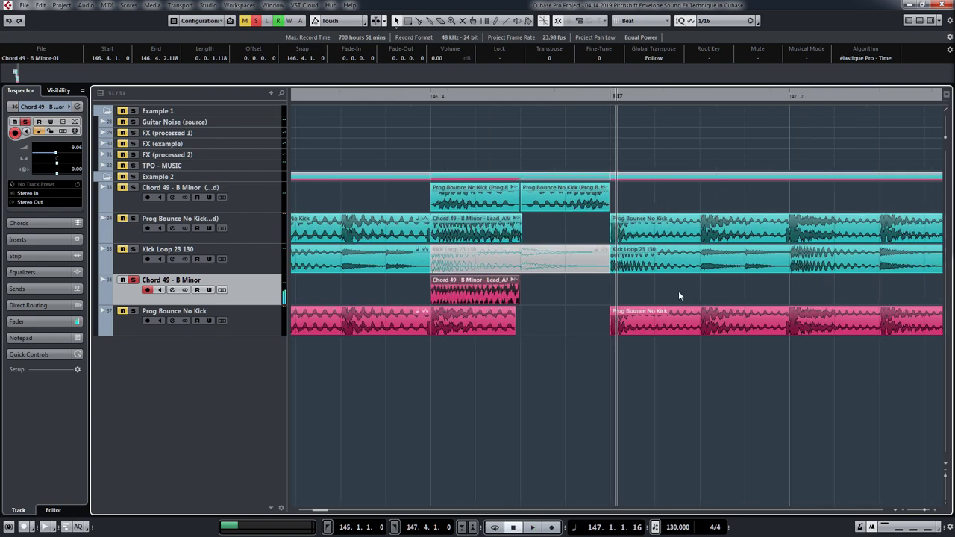
click(524, 326)
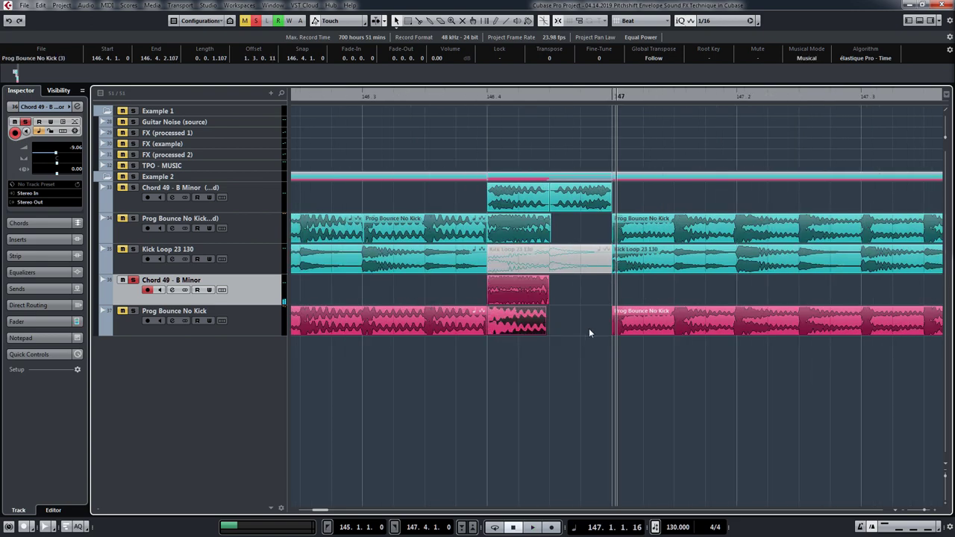
key(s)
key(space)
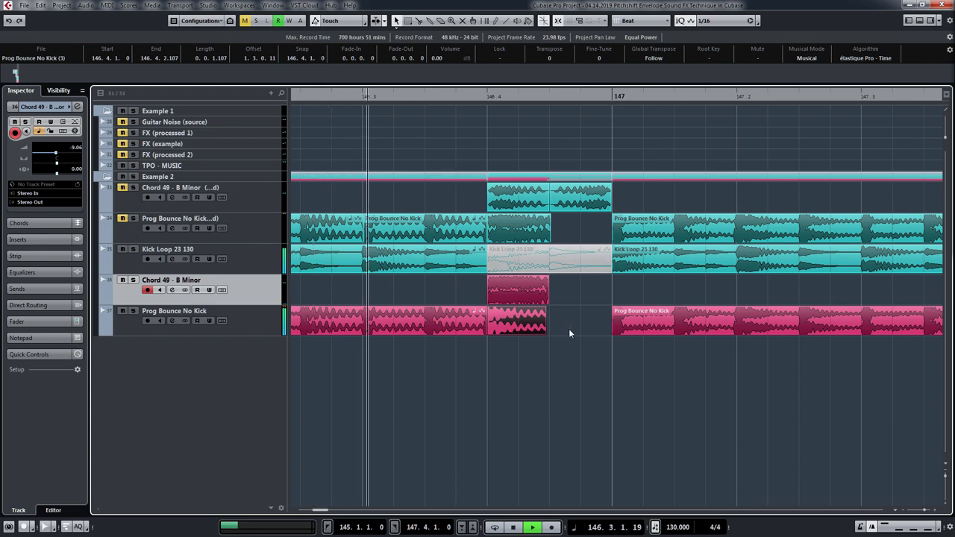
click(547, 296)
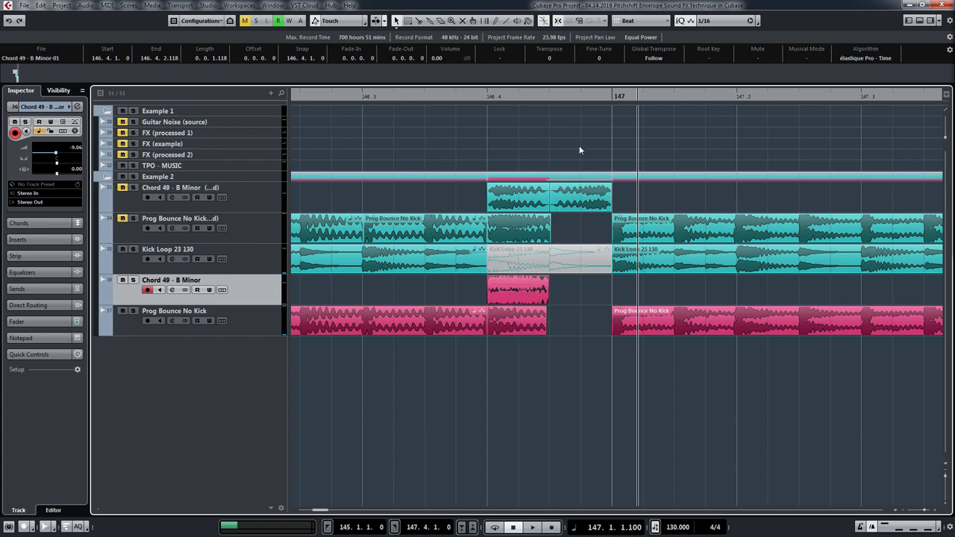
click(547, 102)
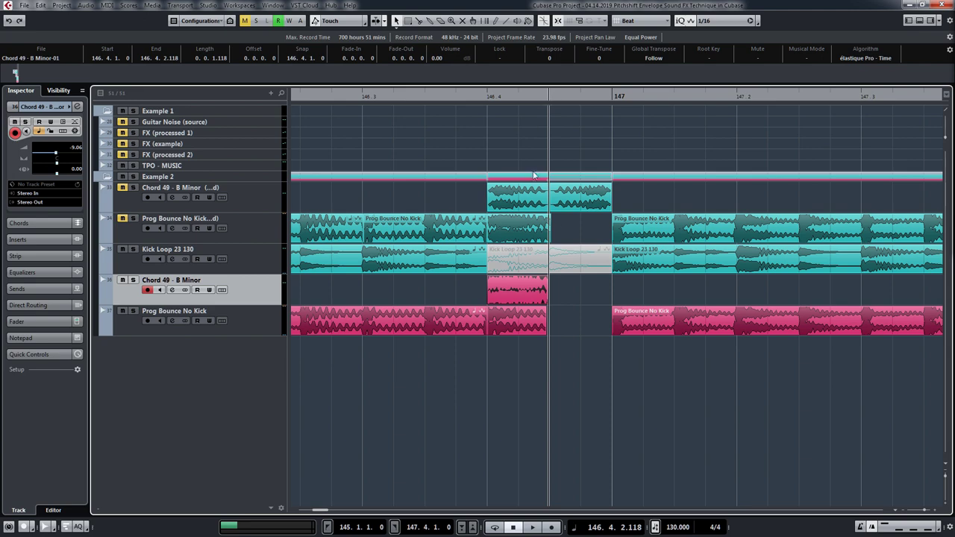
- Duplicate the Chord 49 event and replace the copy with bounced audio
key(ctrl+d)
right_click(572, 290)
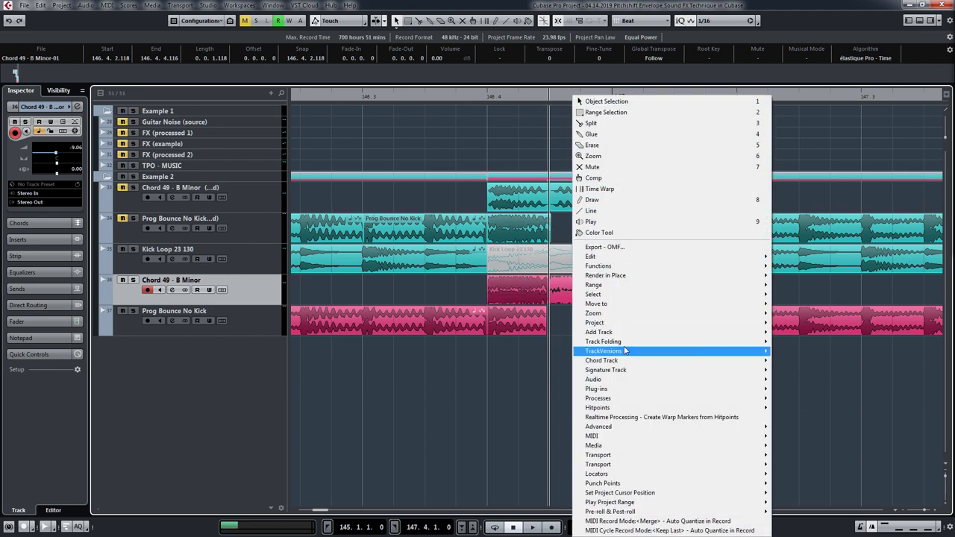
mouse_move(702, 383)
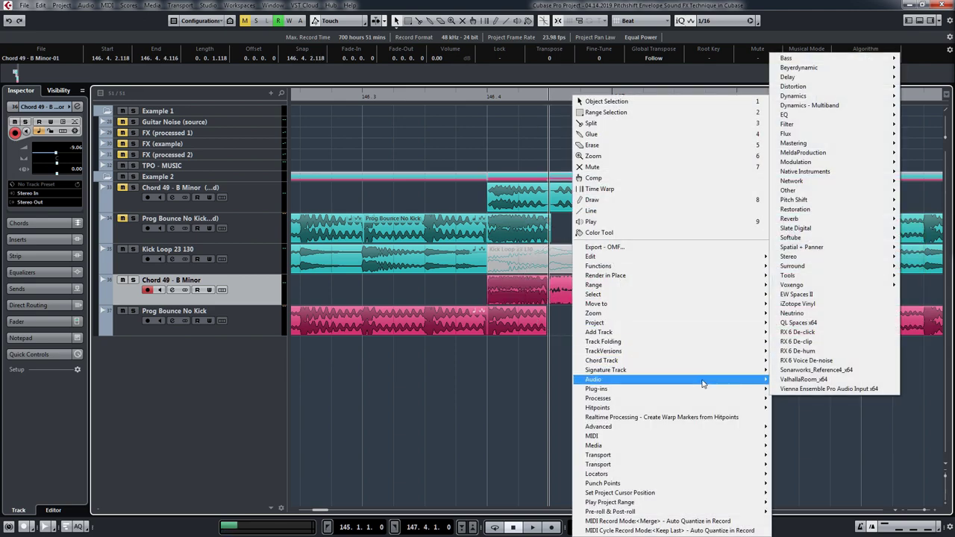
click(798, 291)
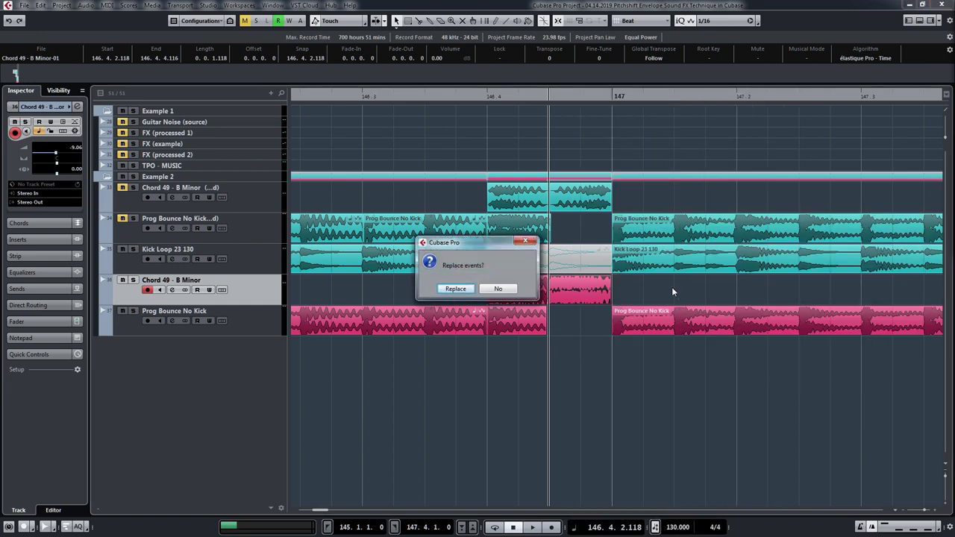
click(455, 288)
- Reverse the bounced chord copy and enlarge the Chord 49 track
right_click(574, 295)
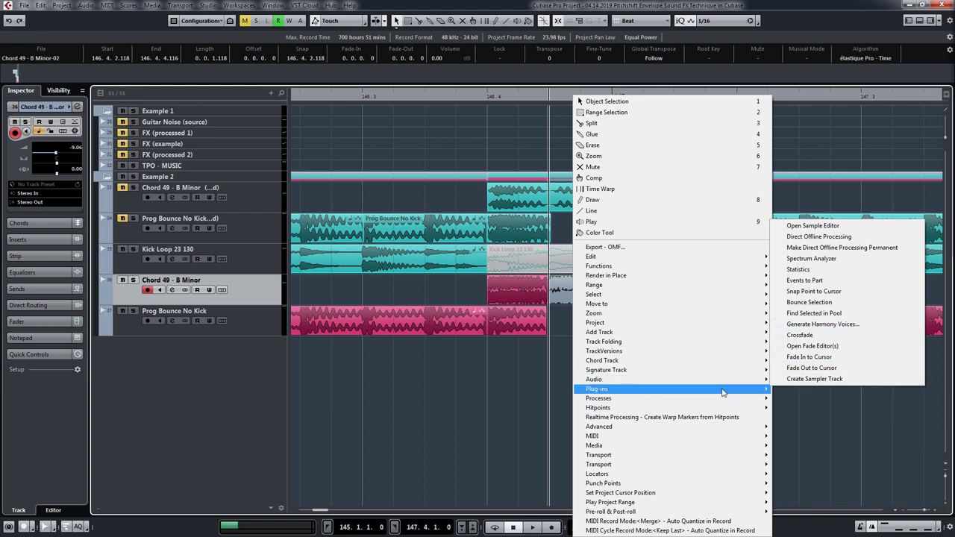
mouse_move(726, 401)
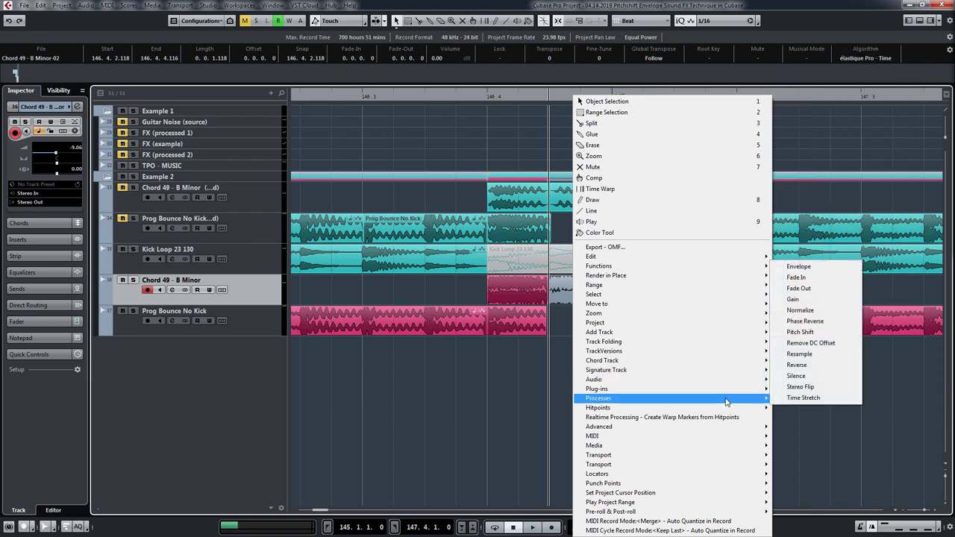
click(797, 365)
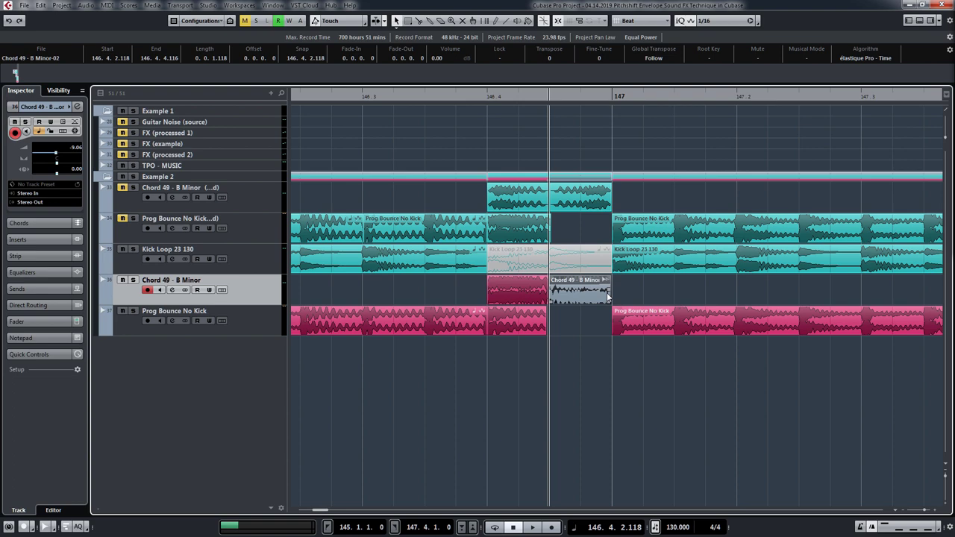
key(ctrl+Down)
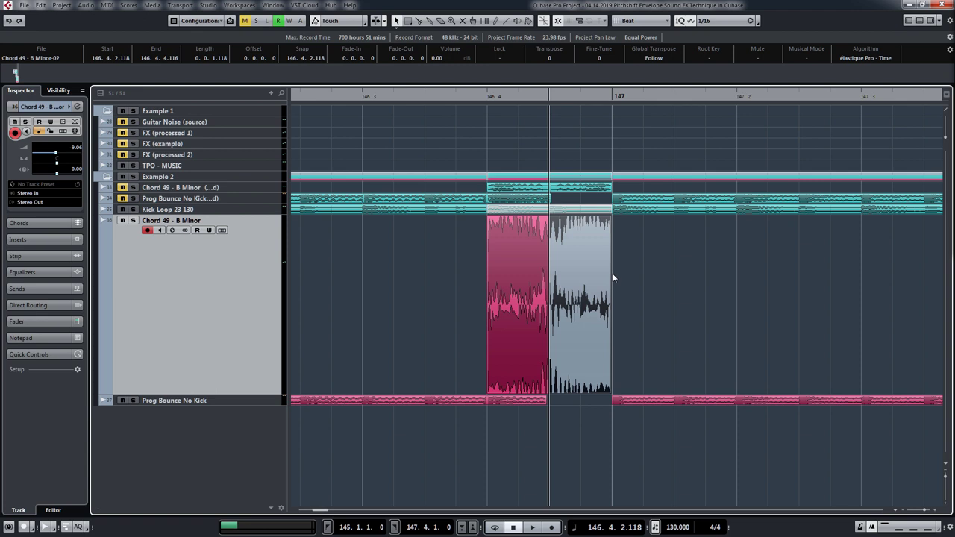
key(s)
key(alt+space)
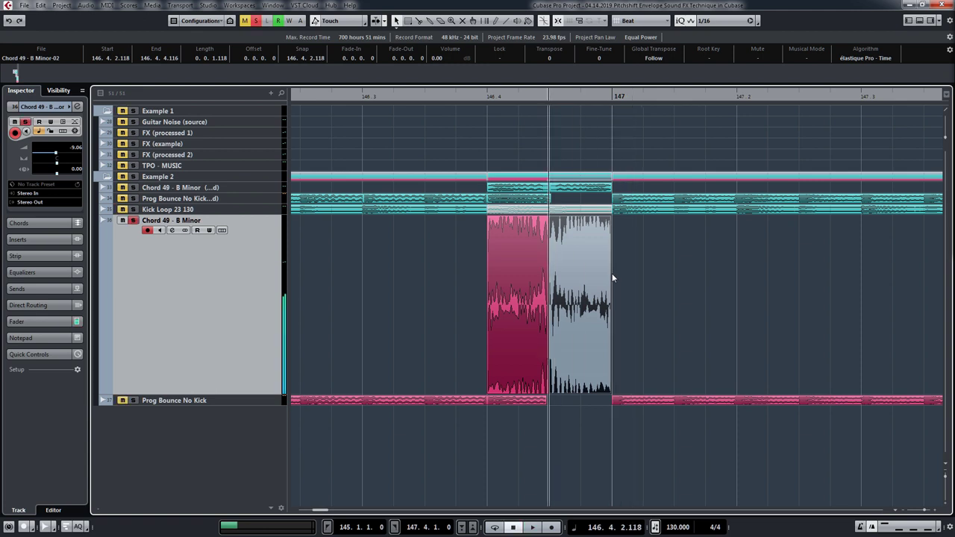
key(space)
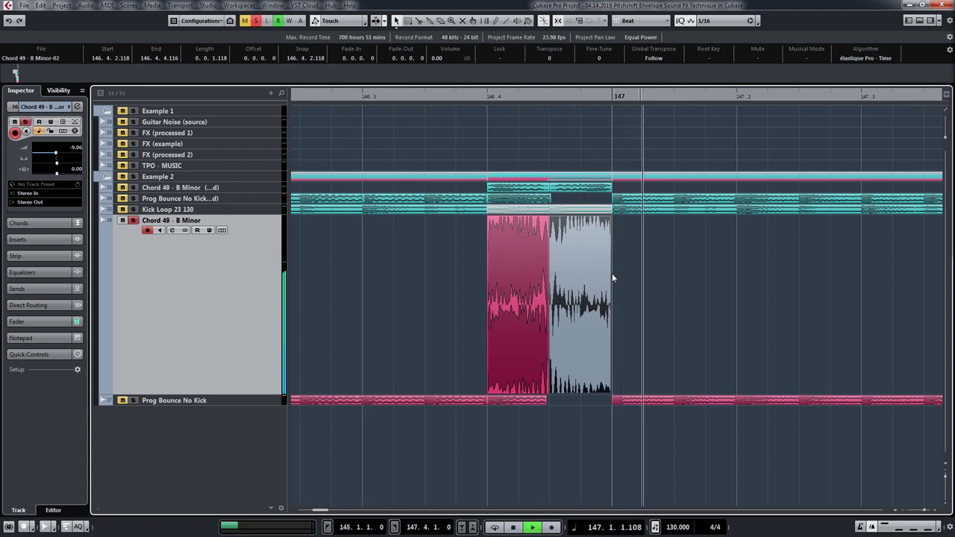
key(space)
key(g)
key(g)
key(g)
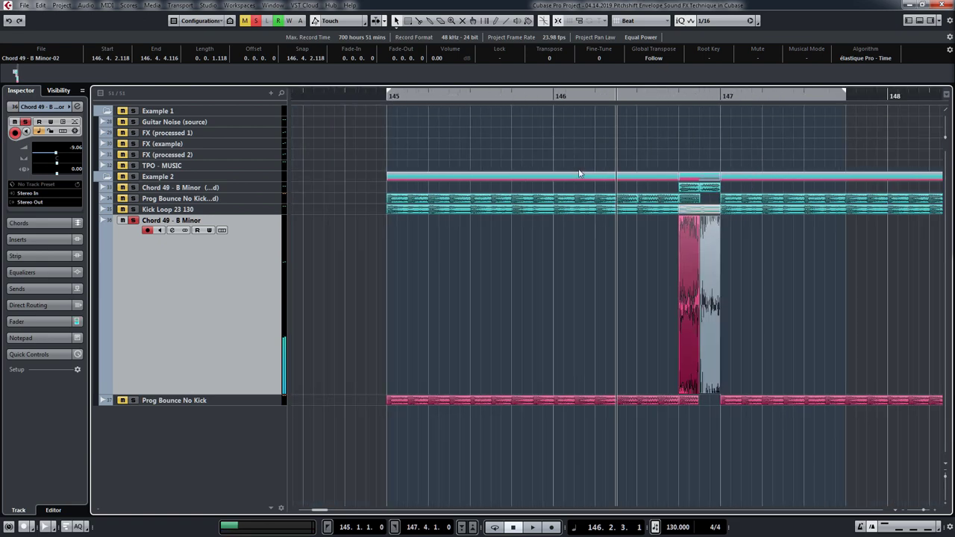
key(s)
click(401, 109)
key(space)
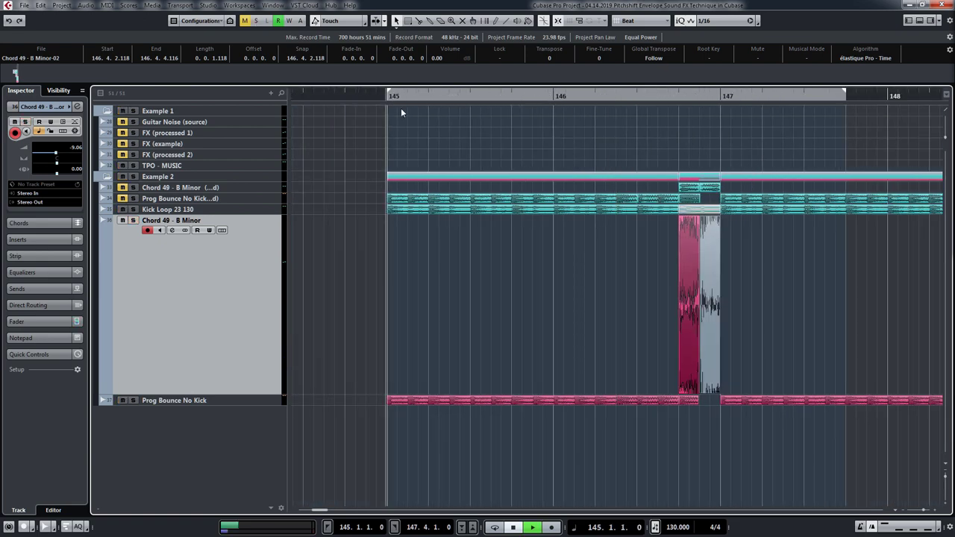
click(539, 263)
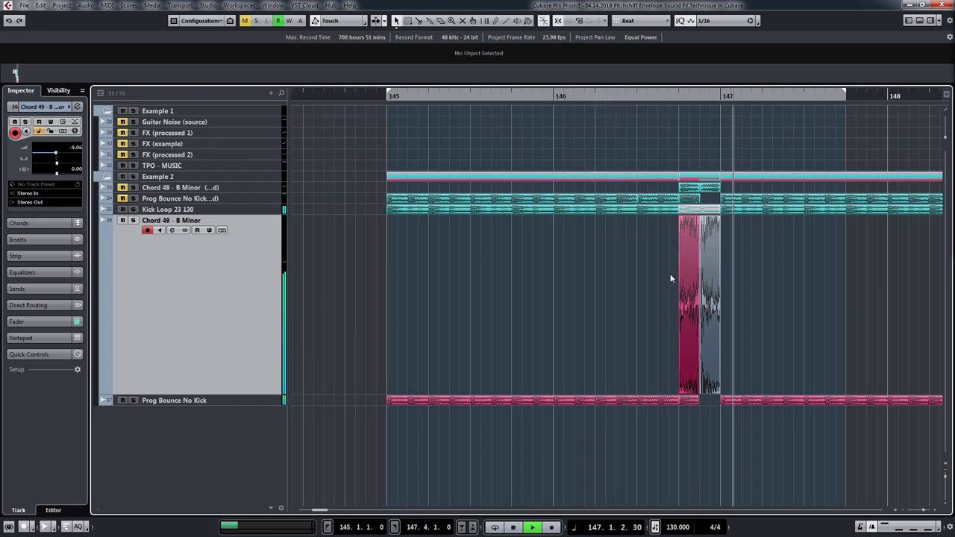
key(space)
key(h)
key(h)
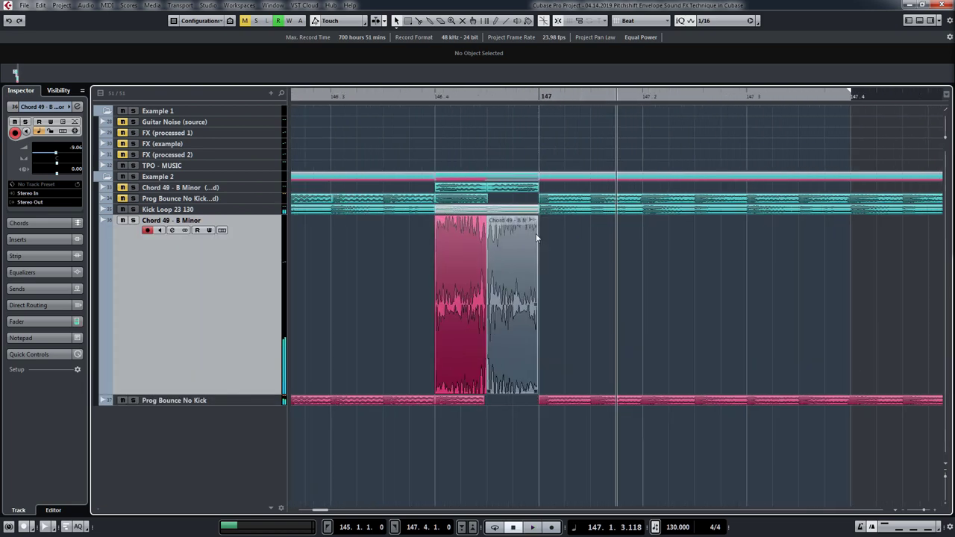
key(h)
click(475, 222)
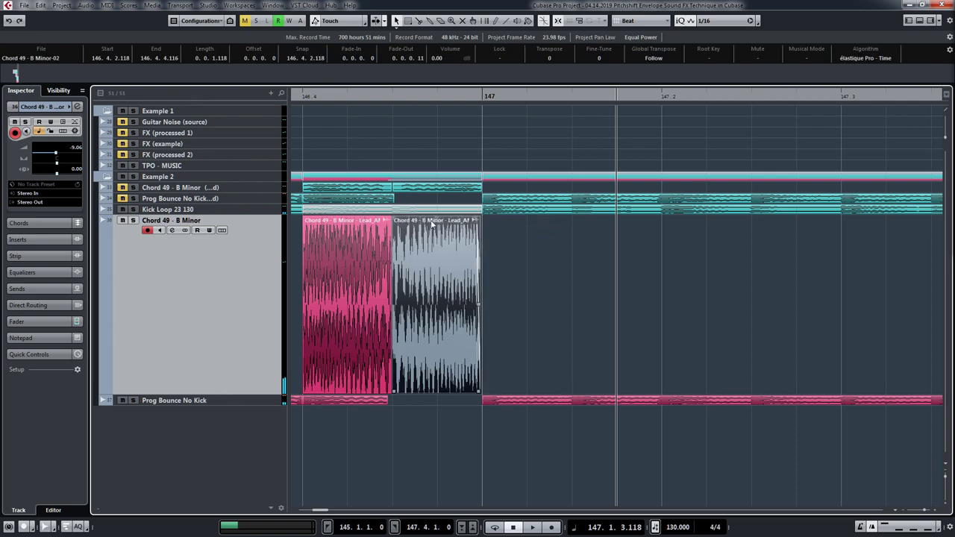
- Add fade-ins to both Chord 49 events, plus a 0.0.0.26 fade-in and fade-out on the left Prog Bounce No Kick event
drag(400, 222, 379, 224)
drag(306, 216, 310, 218)
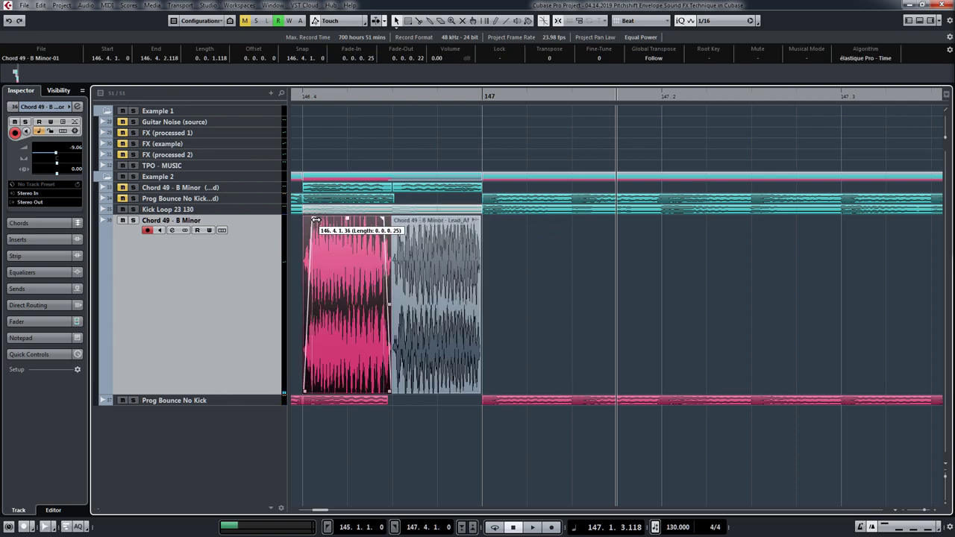
click(303, 97)
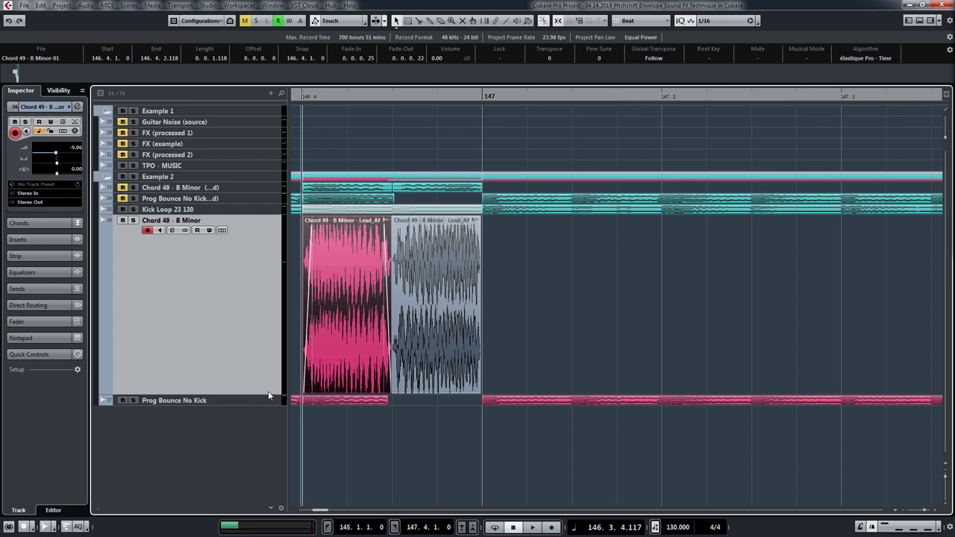
click(268, 396)
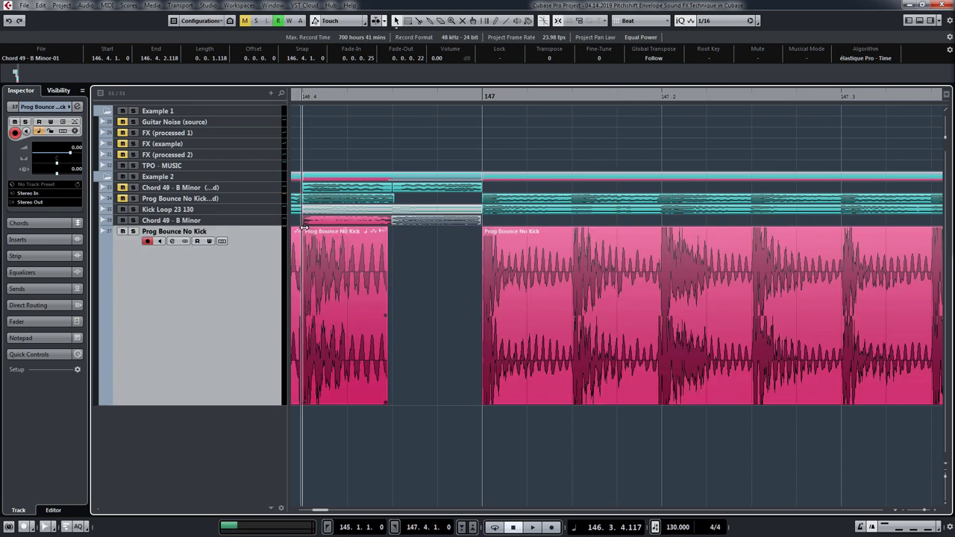
drag(304, 226, 308, 227)
drag(383, 232, 380, 231)
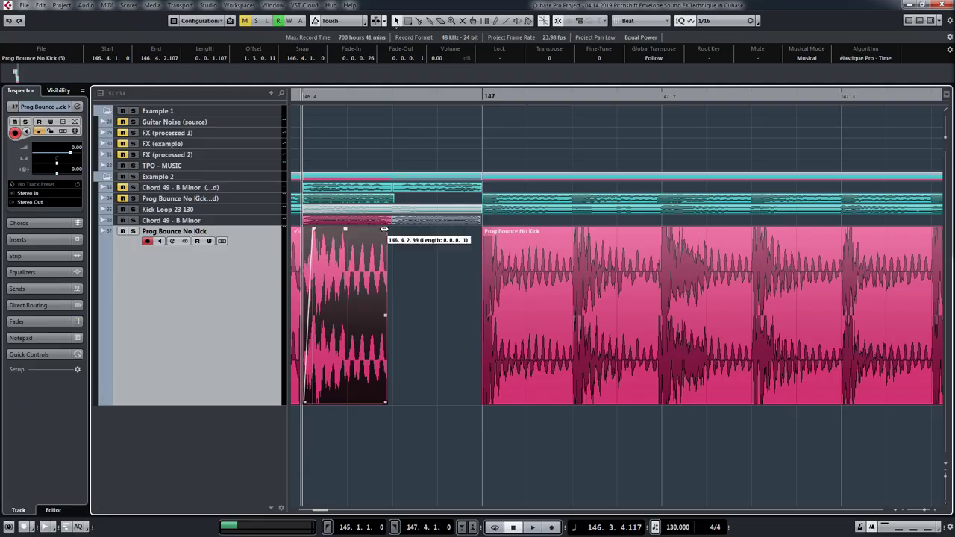